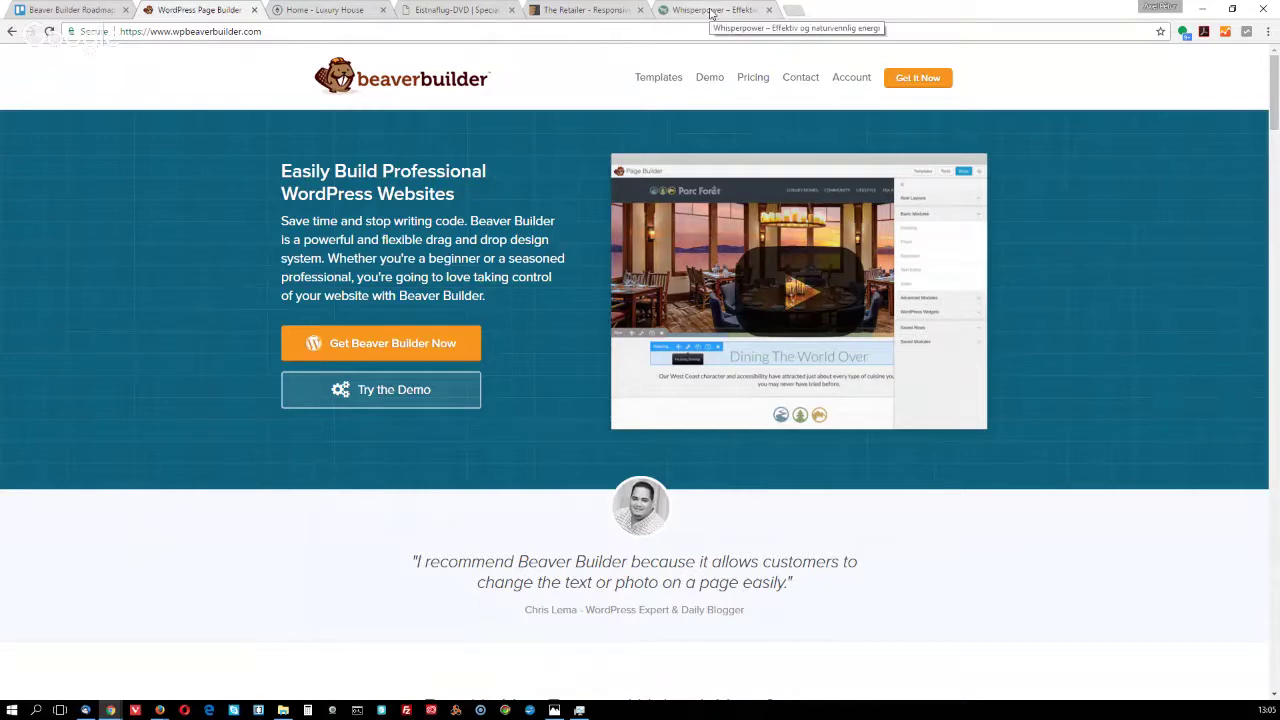
Look through the Whisperpower homepage down to its blog section, and open The Retailer theme's page on ThemeForest
click(711, 11)
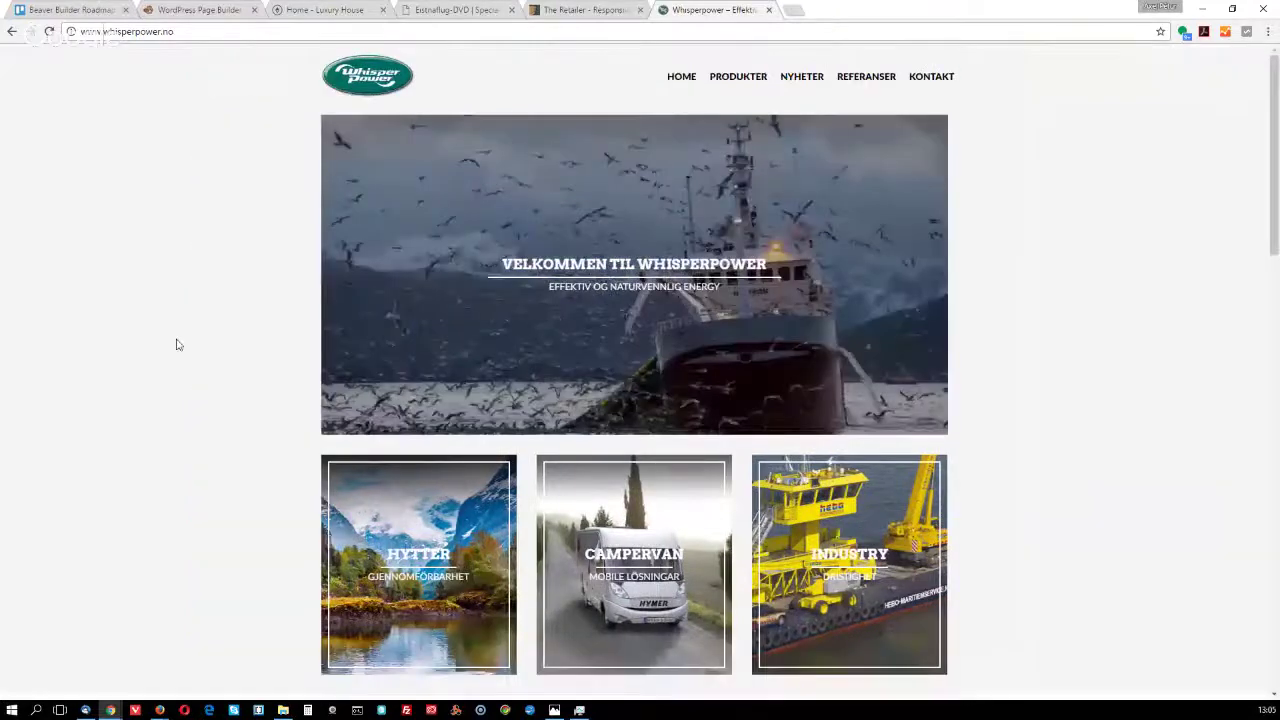
scroll(177, 344, down, 2)
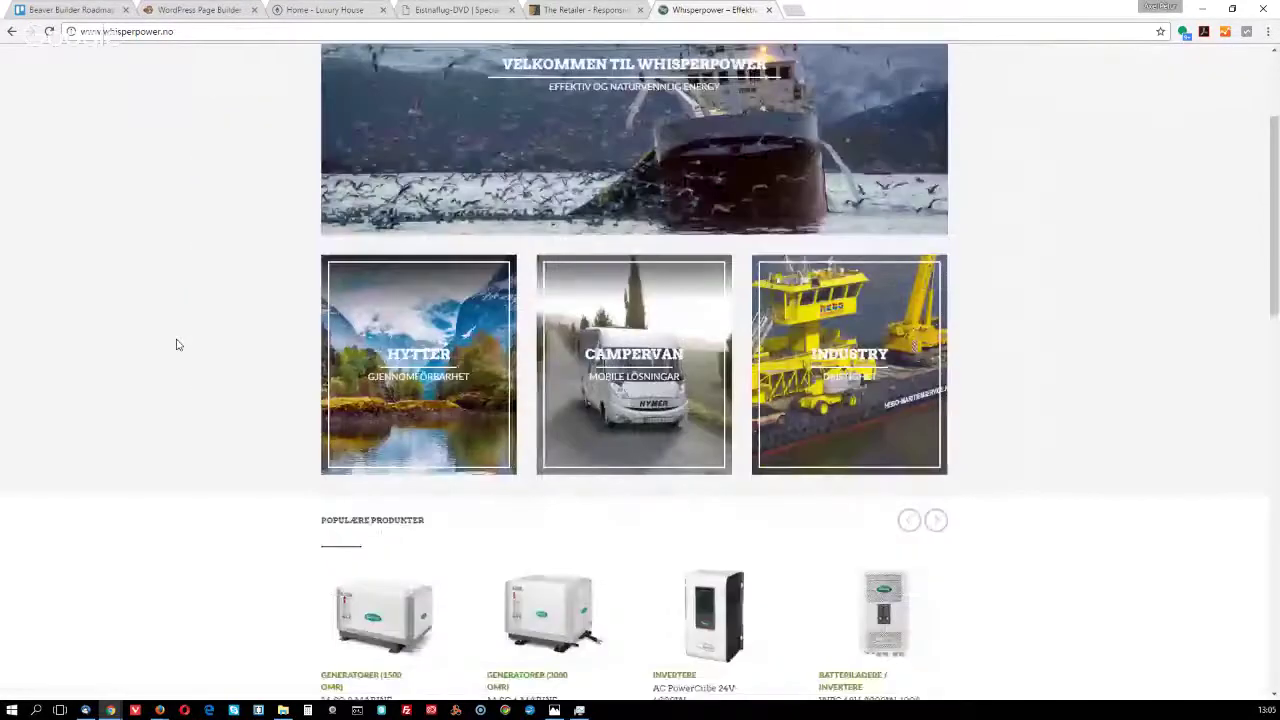
scroll(177, 344, up, 2)
scroll(177, 344, down, 9)
scroll(177, 344, up, 2)
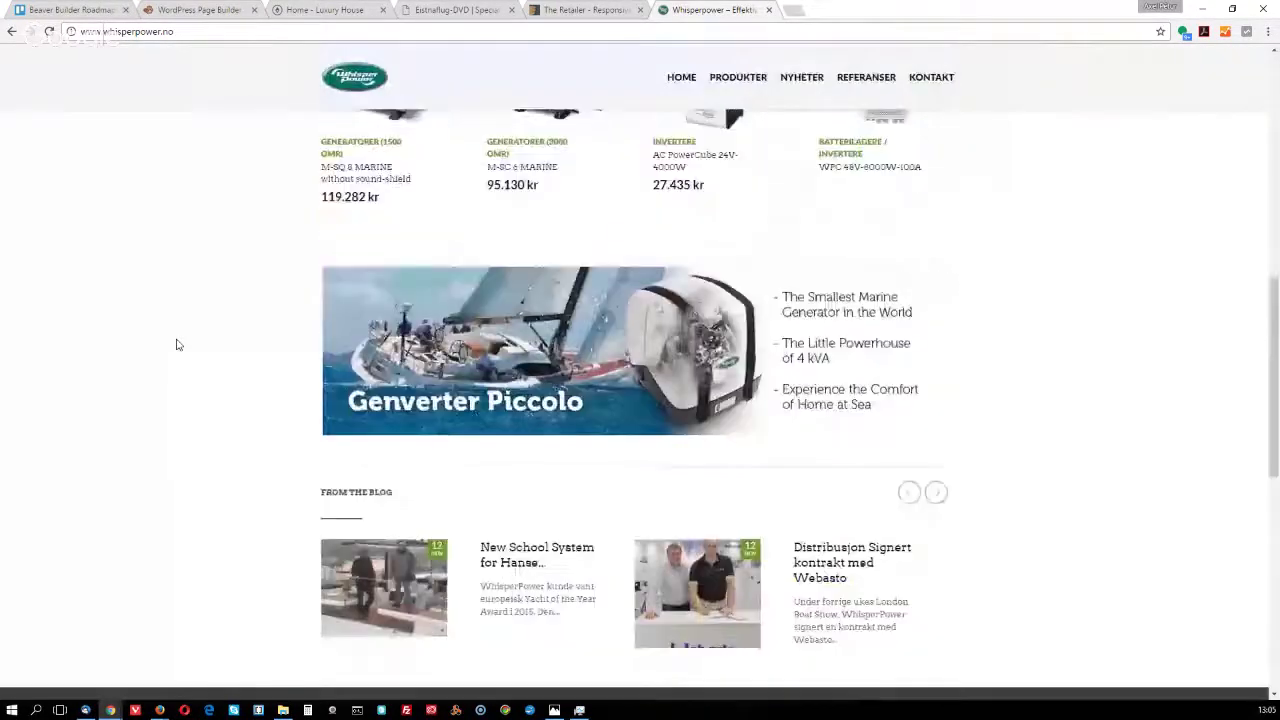
scroll(177, 344, up, 10)
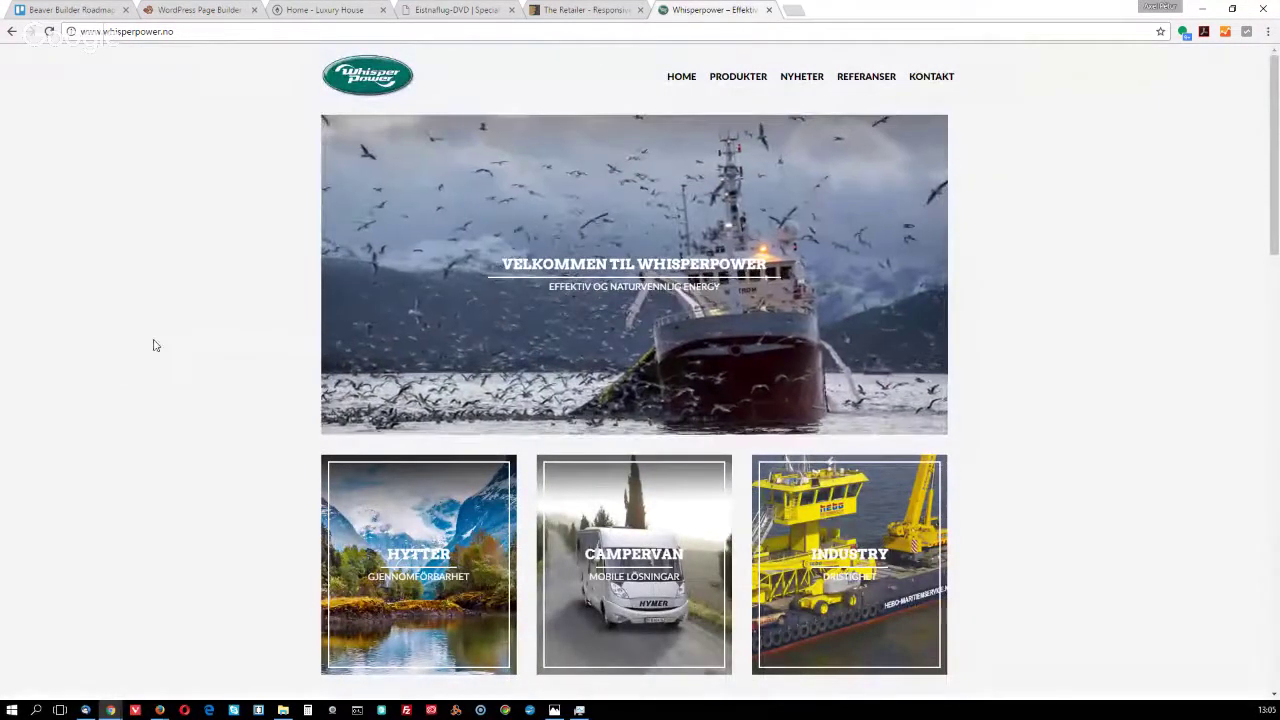
scroll(153, 345, down, 1)
scroll(154, 343, up, 1)
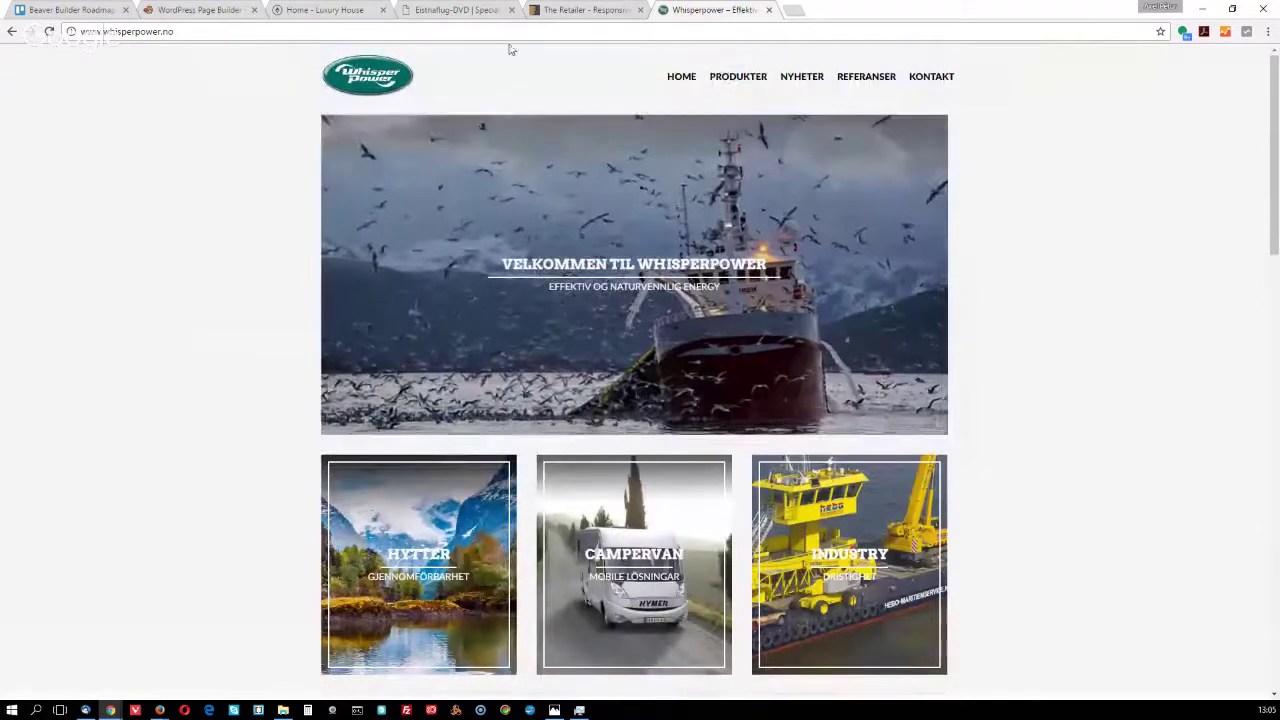
click(580, 10)
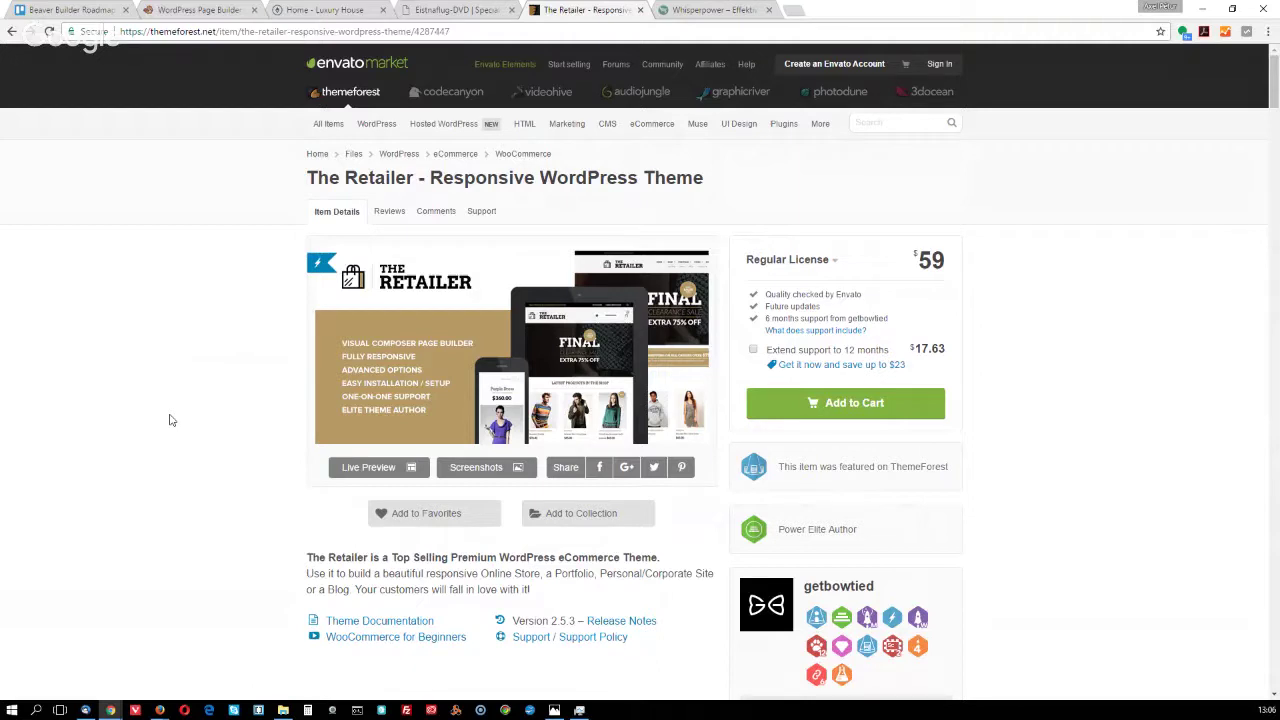
Examine the Luxury House homepage from its hero image through the photo gallery and reservation form to the Pure Nature section
click(312, 12)
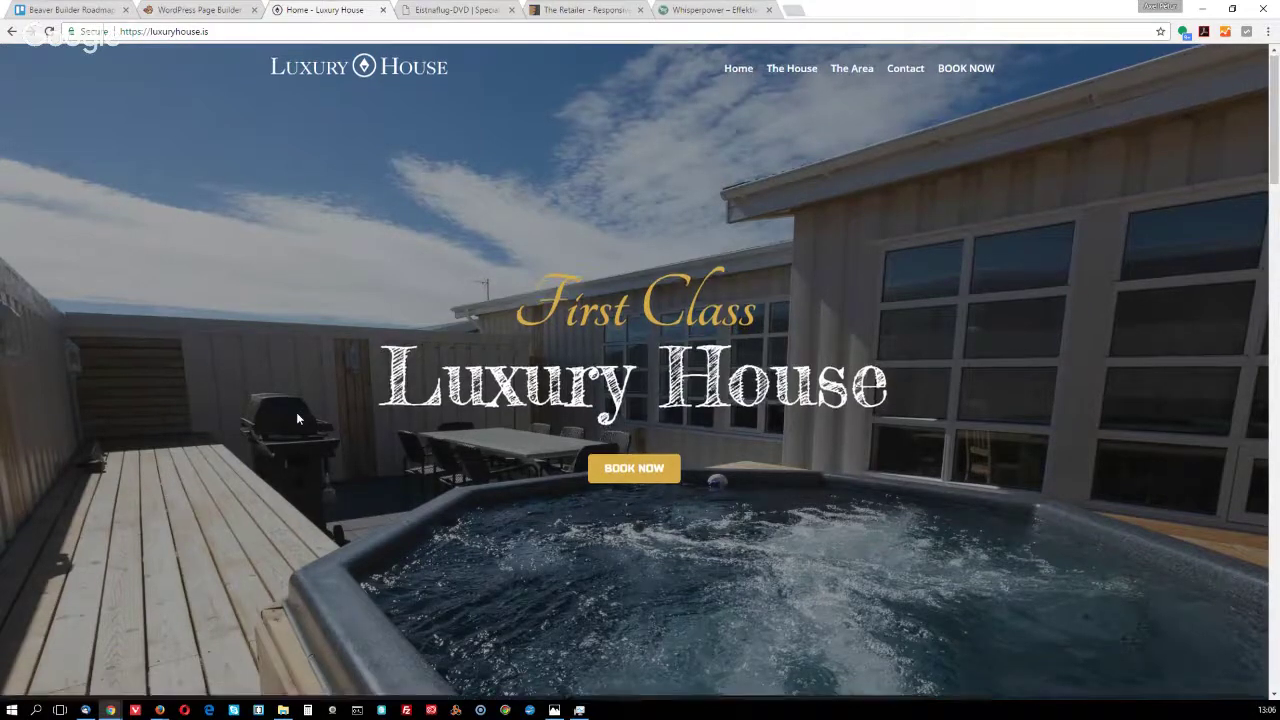
scroll(297, 418, down, 2)
scroll(296, 413, up, 2)
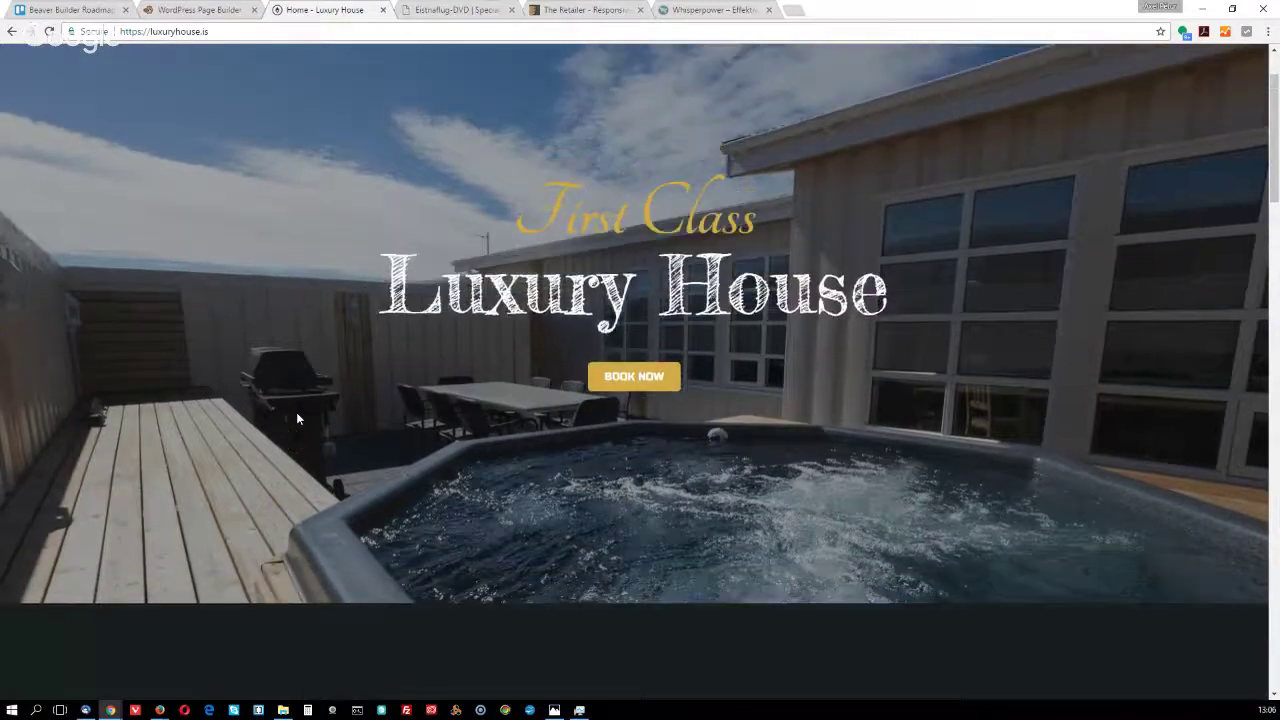
scroll(296, 413, down, 2)
scroll(297, 418, down, 5)
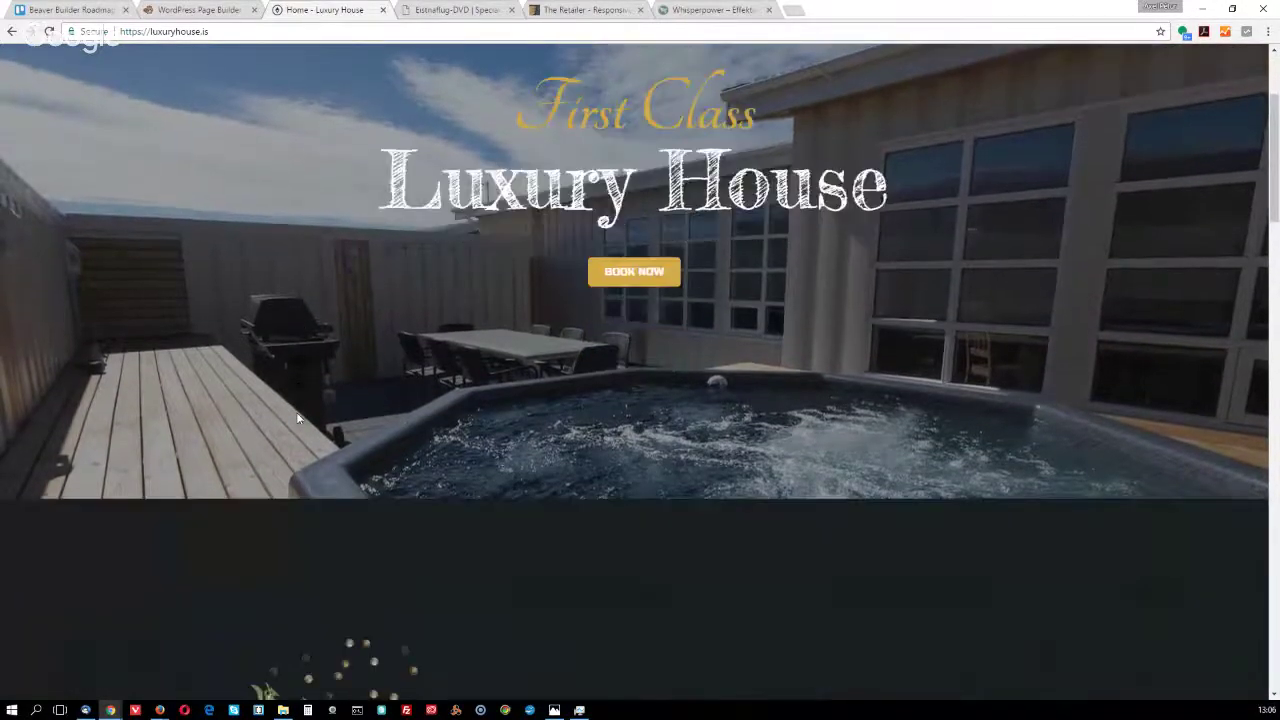
scroll(297, 419, down, 8)
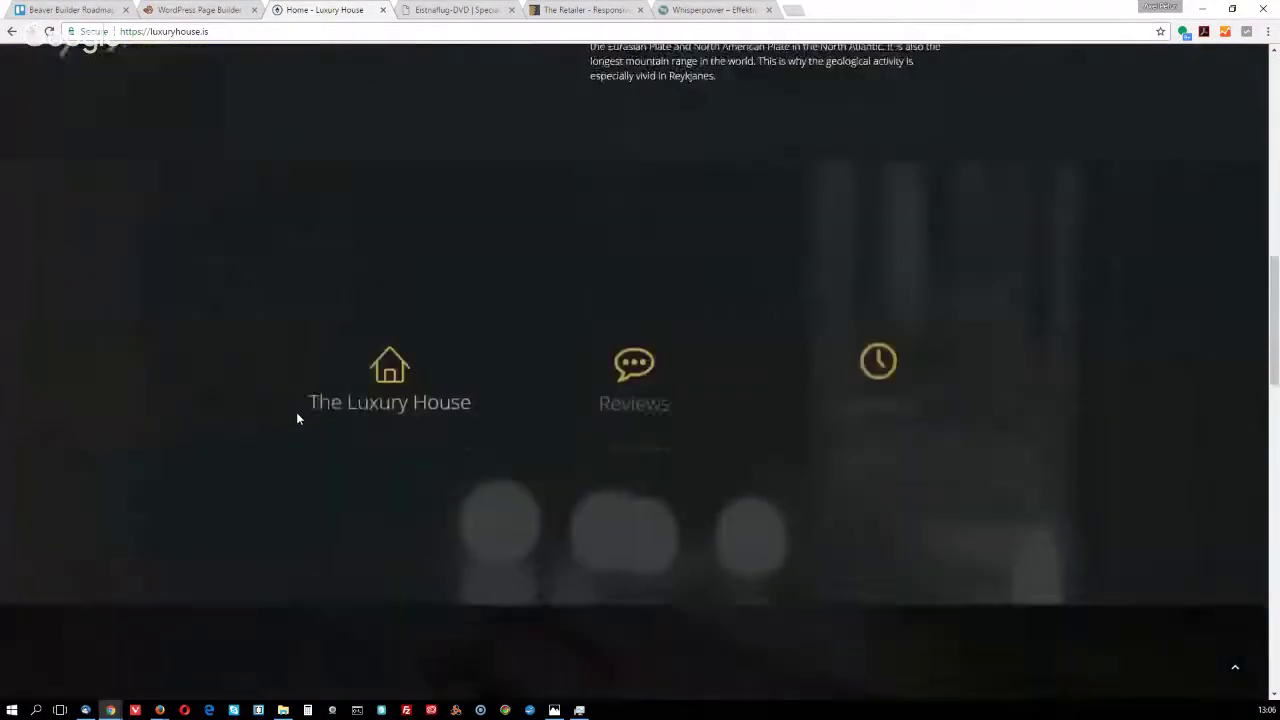
scroll(237, 371, down, 3)
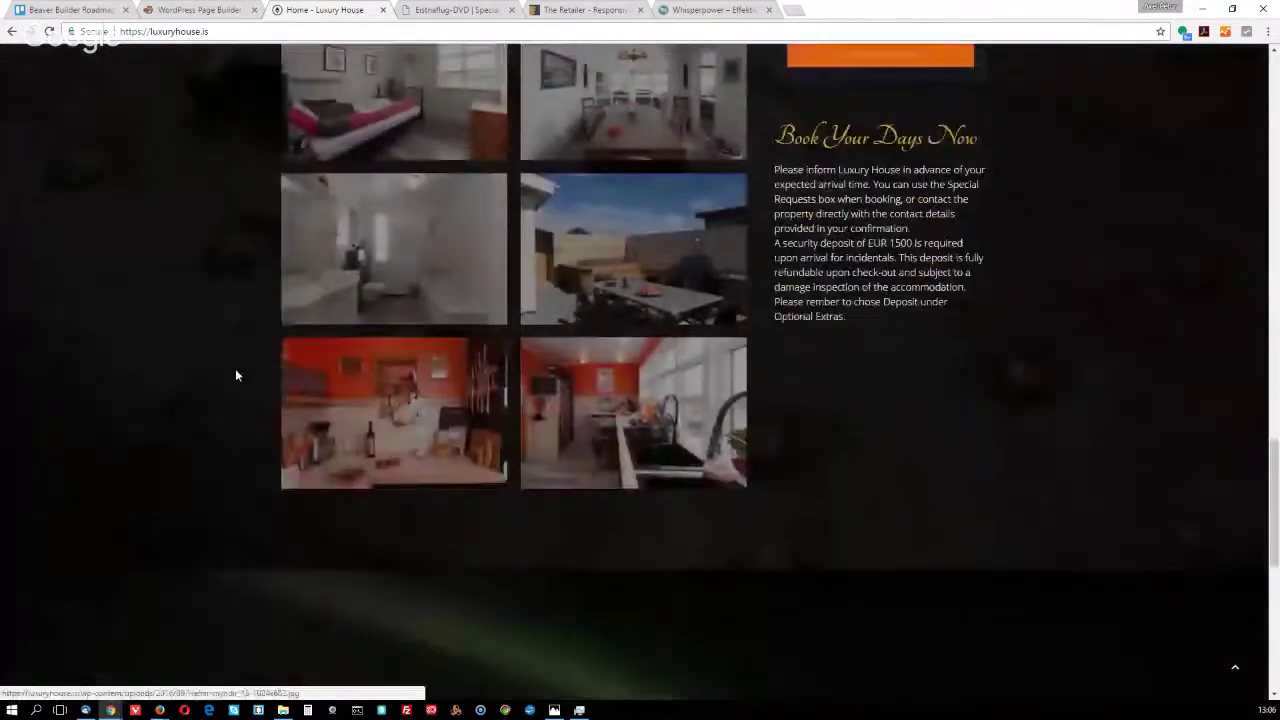
scroll(208, 381, down, 5)
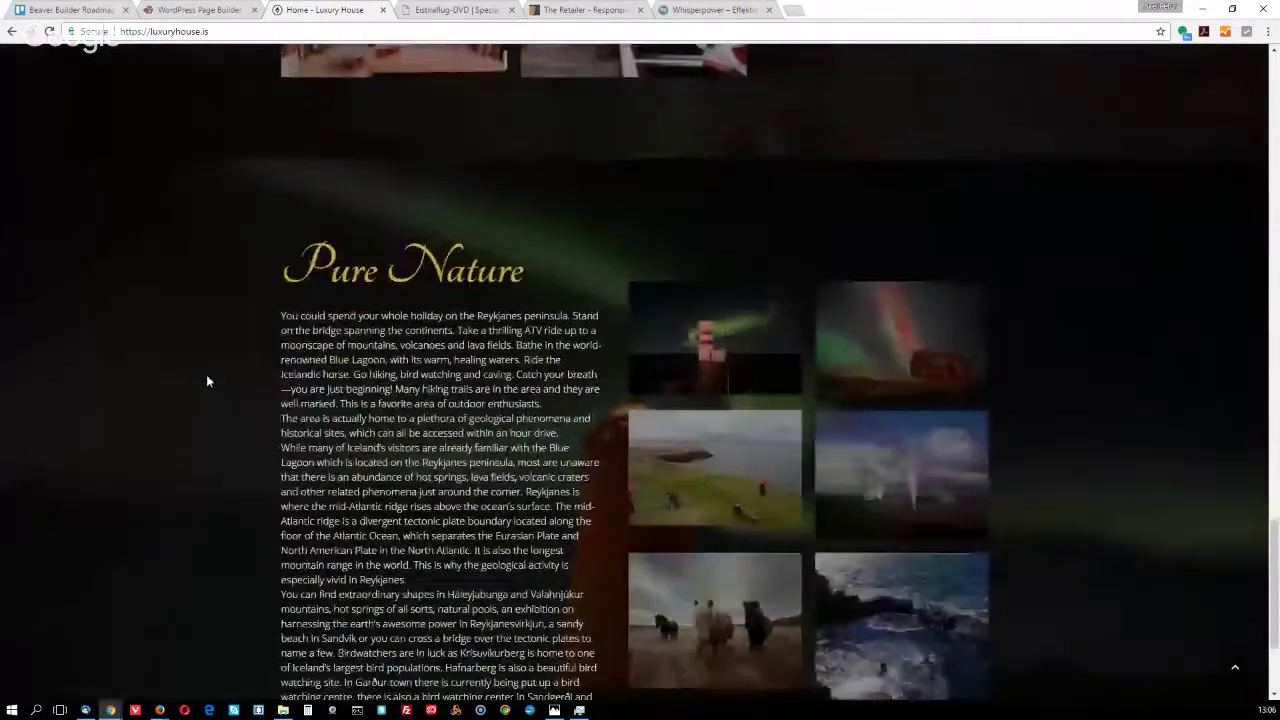
scroll(209, 361, up, 8)
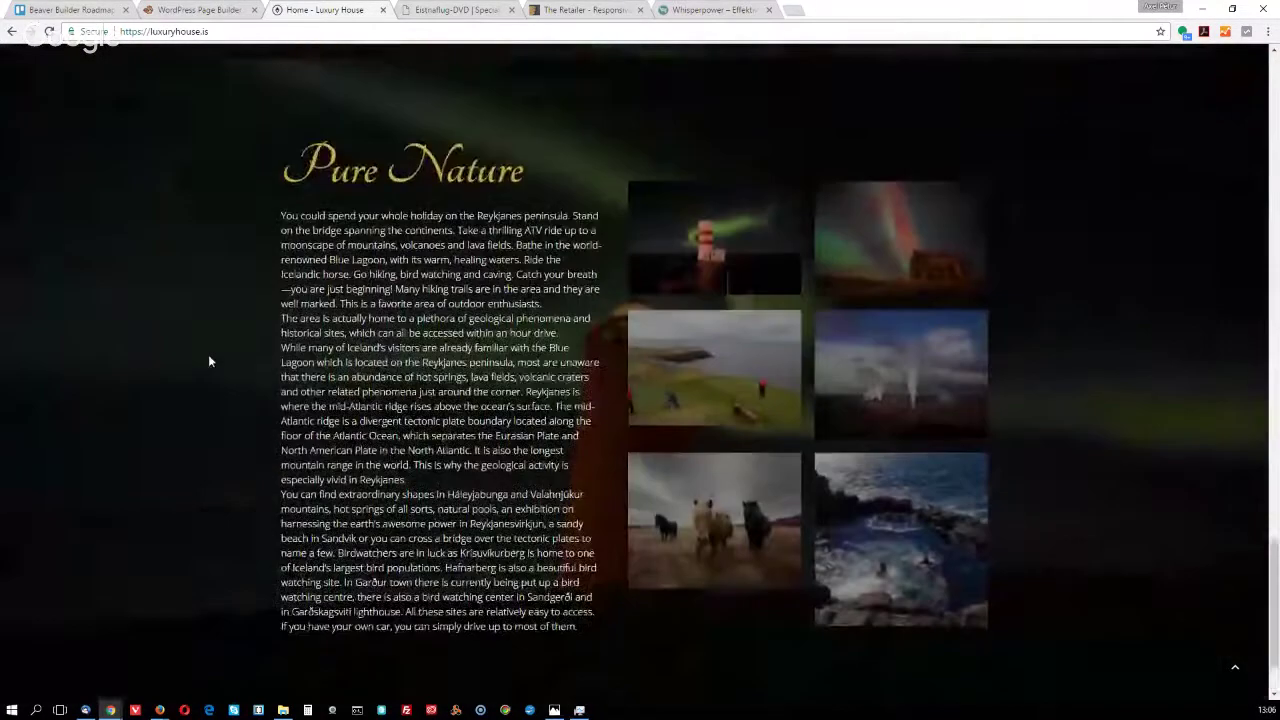
scroll(209, 361, up, 4)
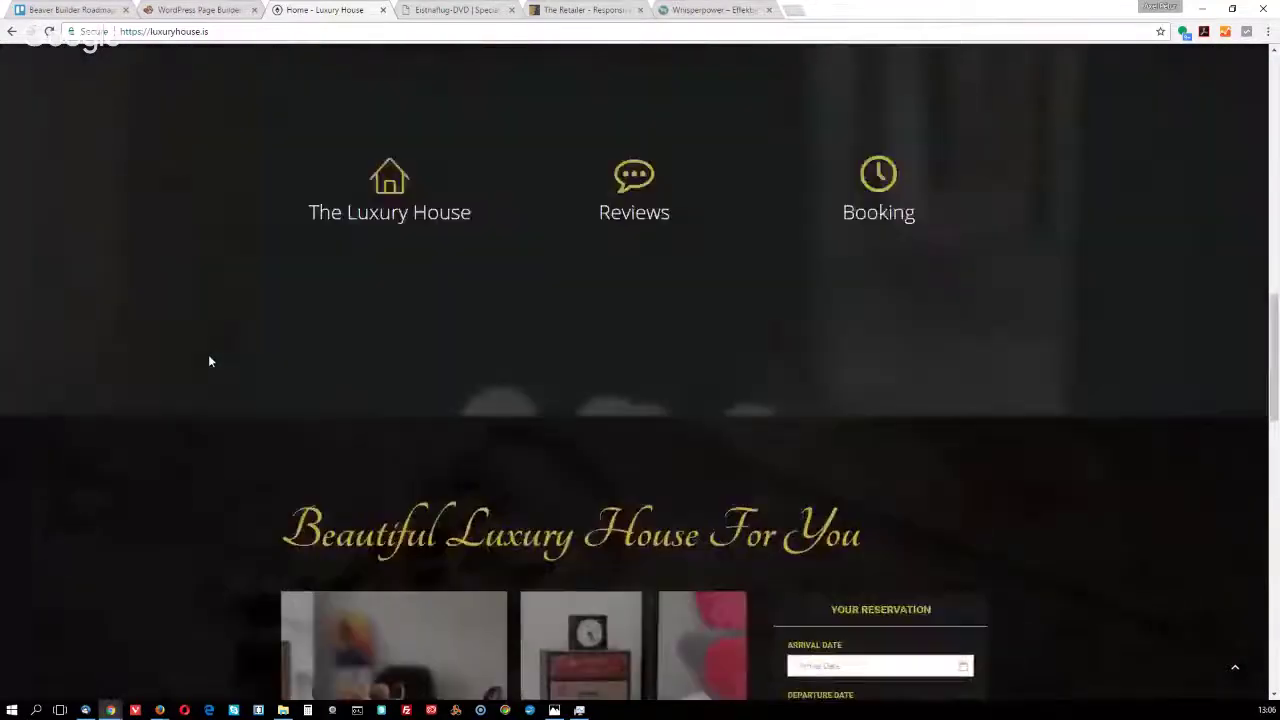
scroll(209, 361, up, 3)
scroll(209, 361, up, 6)
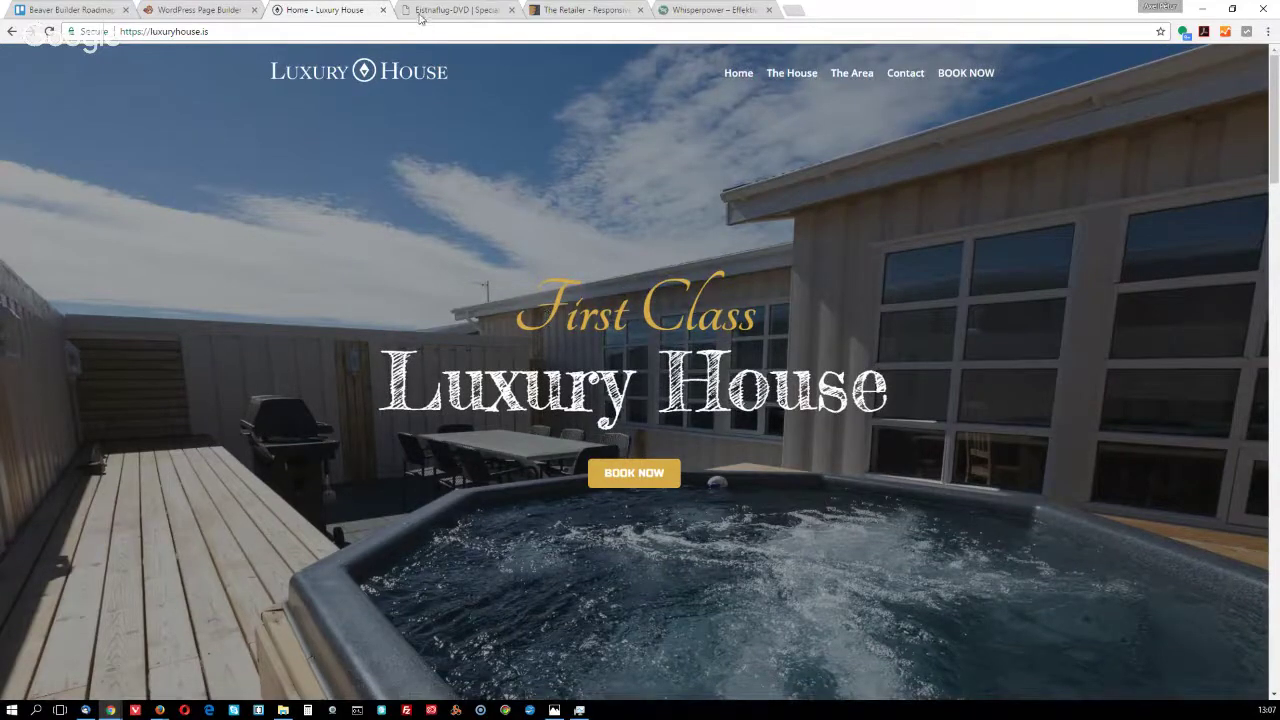
Examine the Eistnaflug-DVD homepage, including its video hero, the slanted About section and the grid of performing bands
click(444, 12)
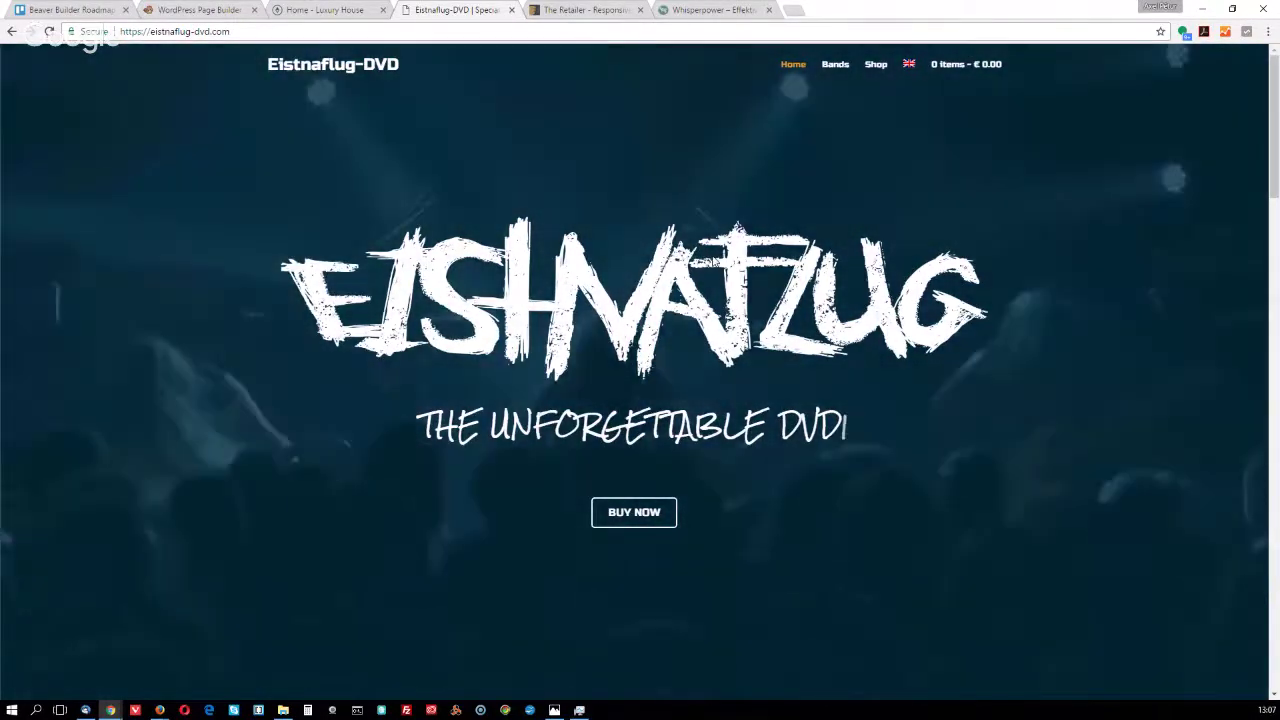
scroll(712, 258, down, 5)
scroll(712, 258, down, 5)
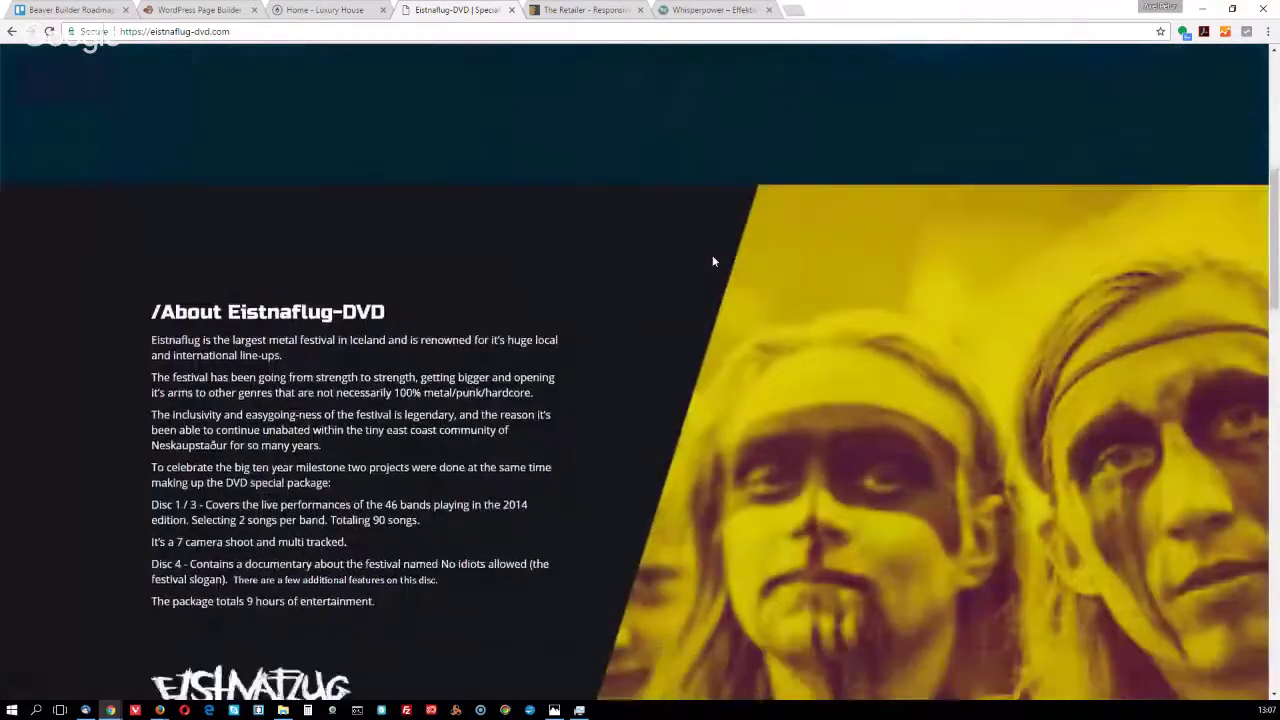
scroll(712, 261, down, 3)
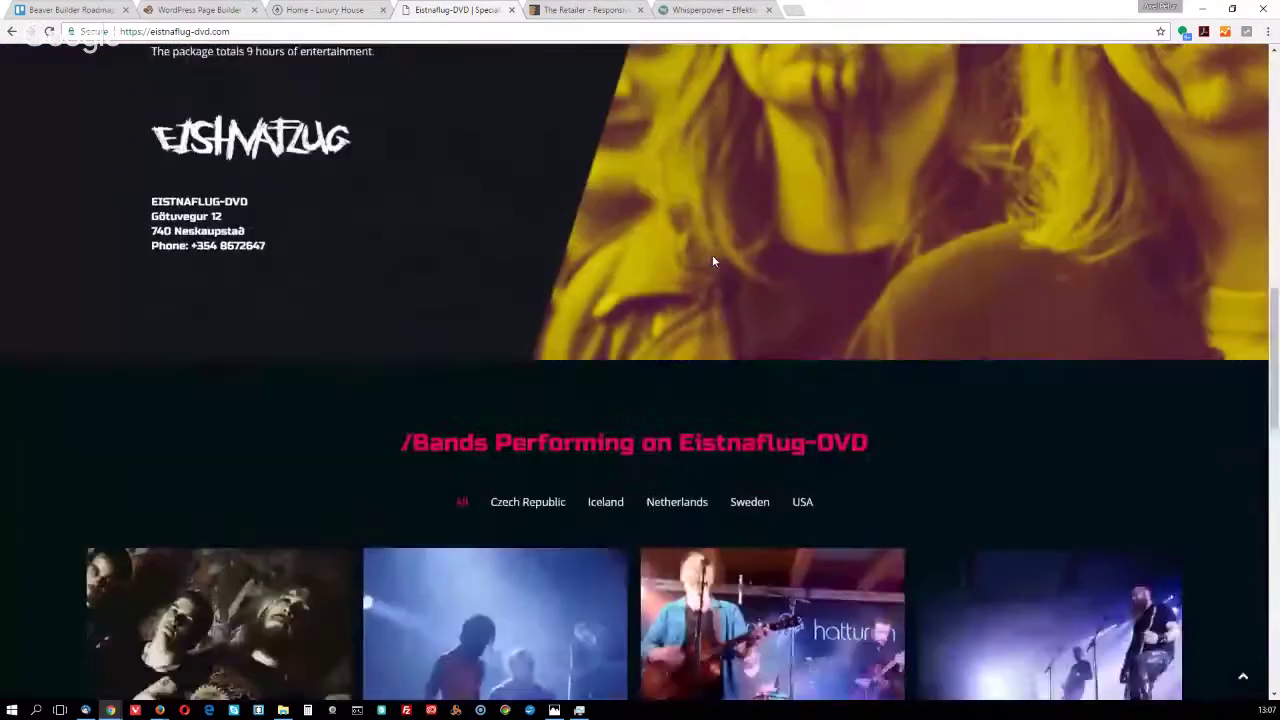
scroll(712, 261, up, 1)
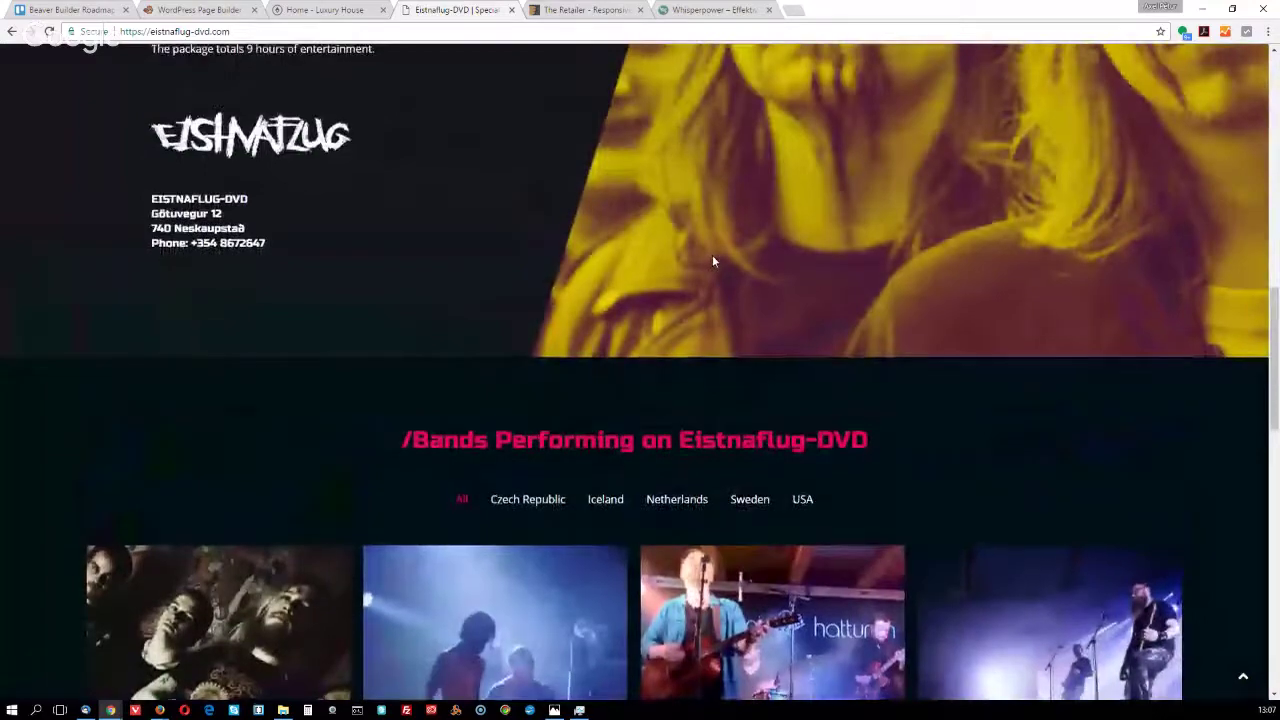
scroll(712, 261, down, 4)
scroll(712, 255, down, 1)
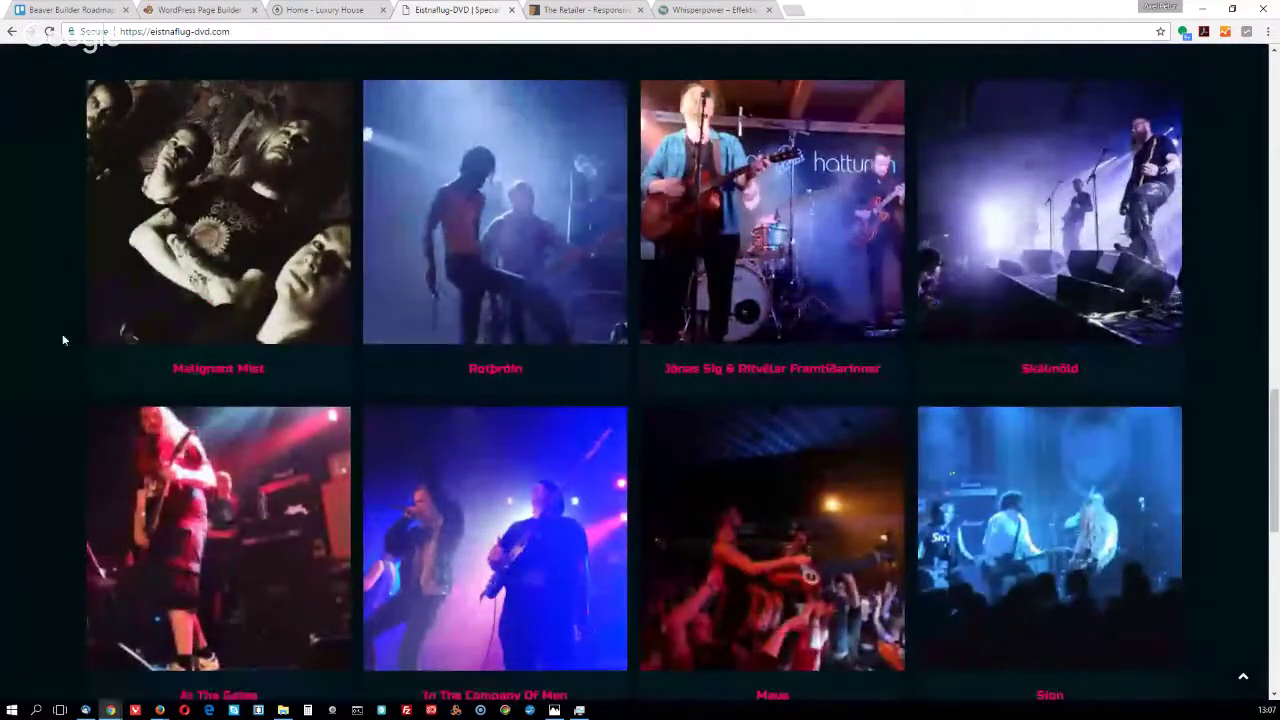
scroll(52, 346, down, 3)
scroll(52, 346, up, 5)
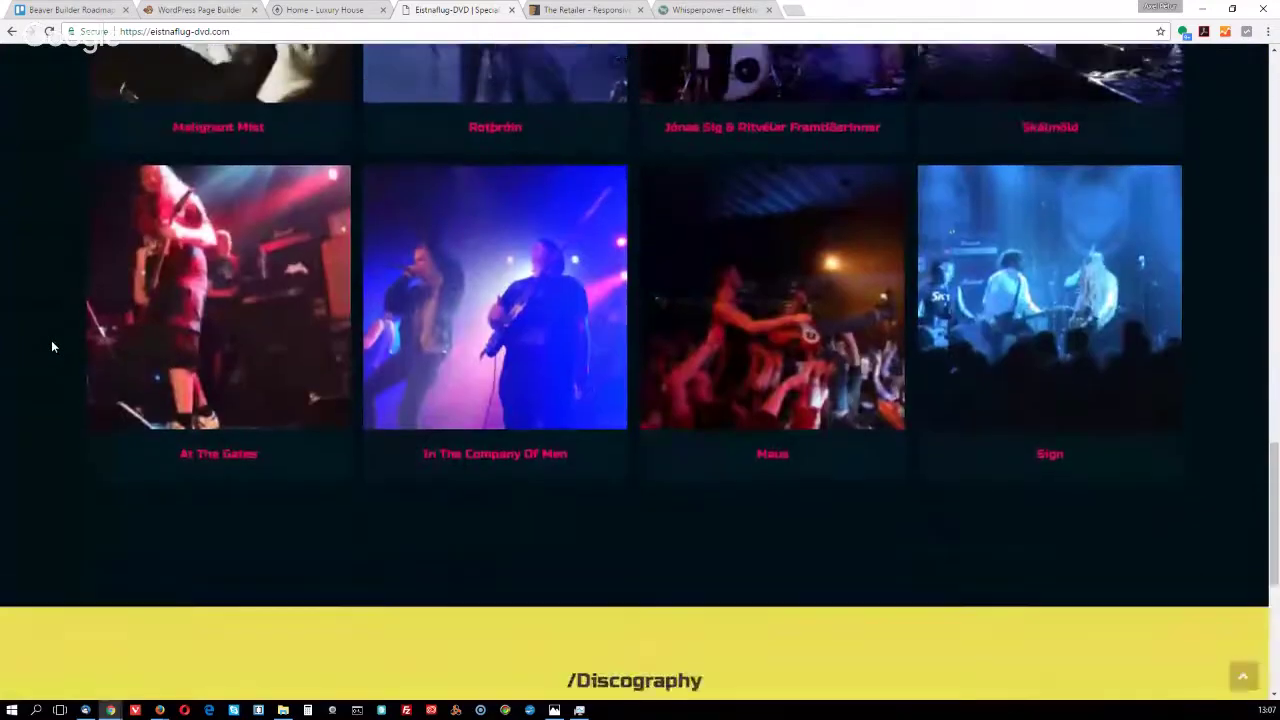
scroll(53, 347, up, 15)
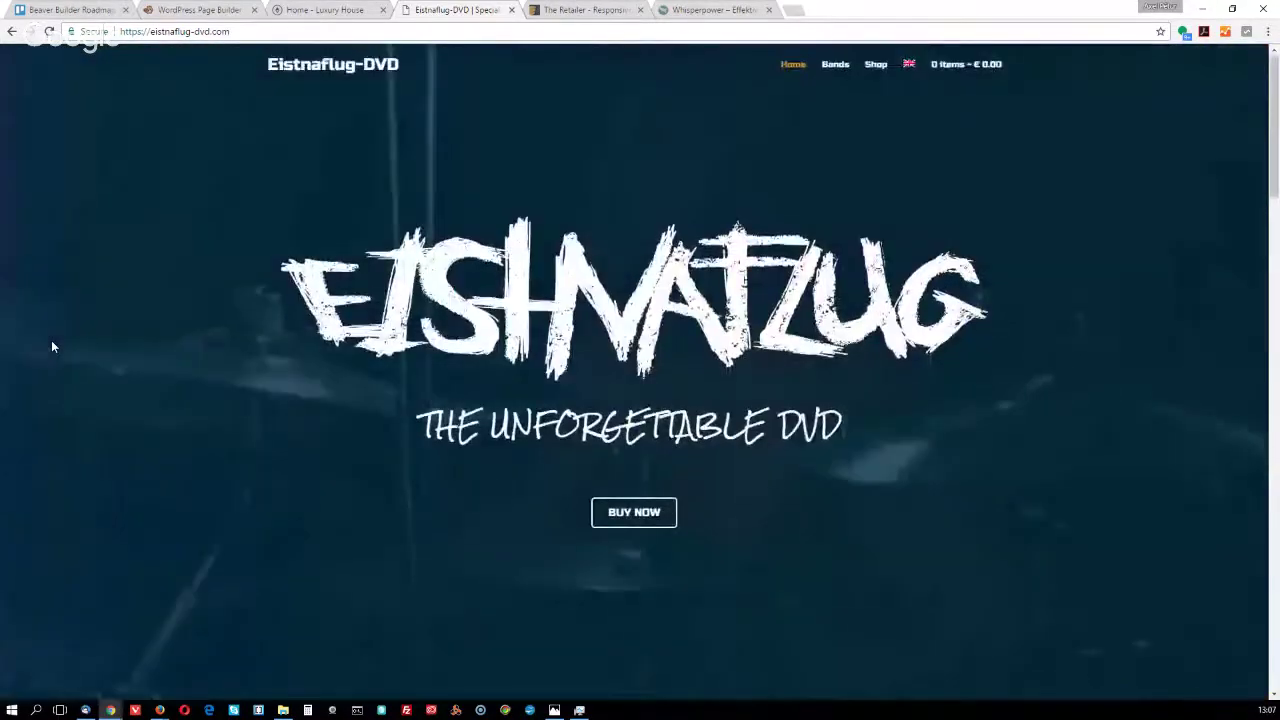
scroll(53, 347, down, 4)
scroll(53, 347, down, 2)
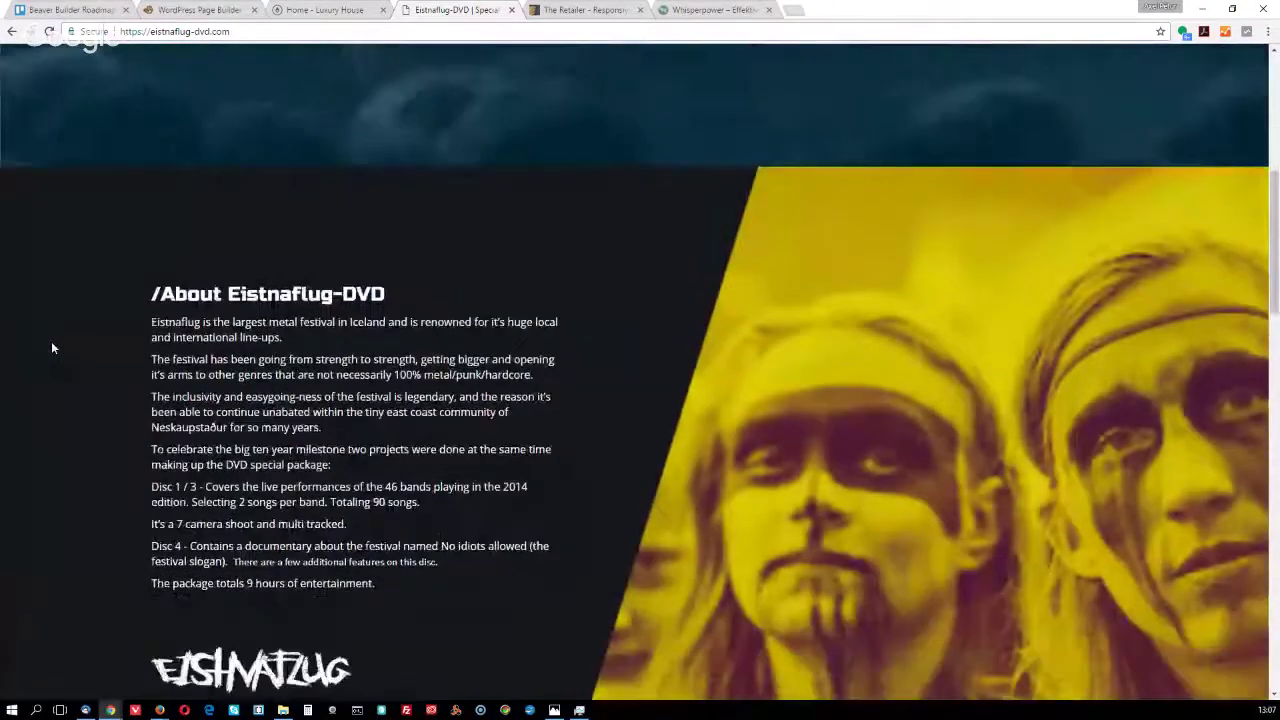
scroll(53, 347, up, 6)
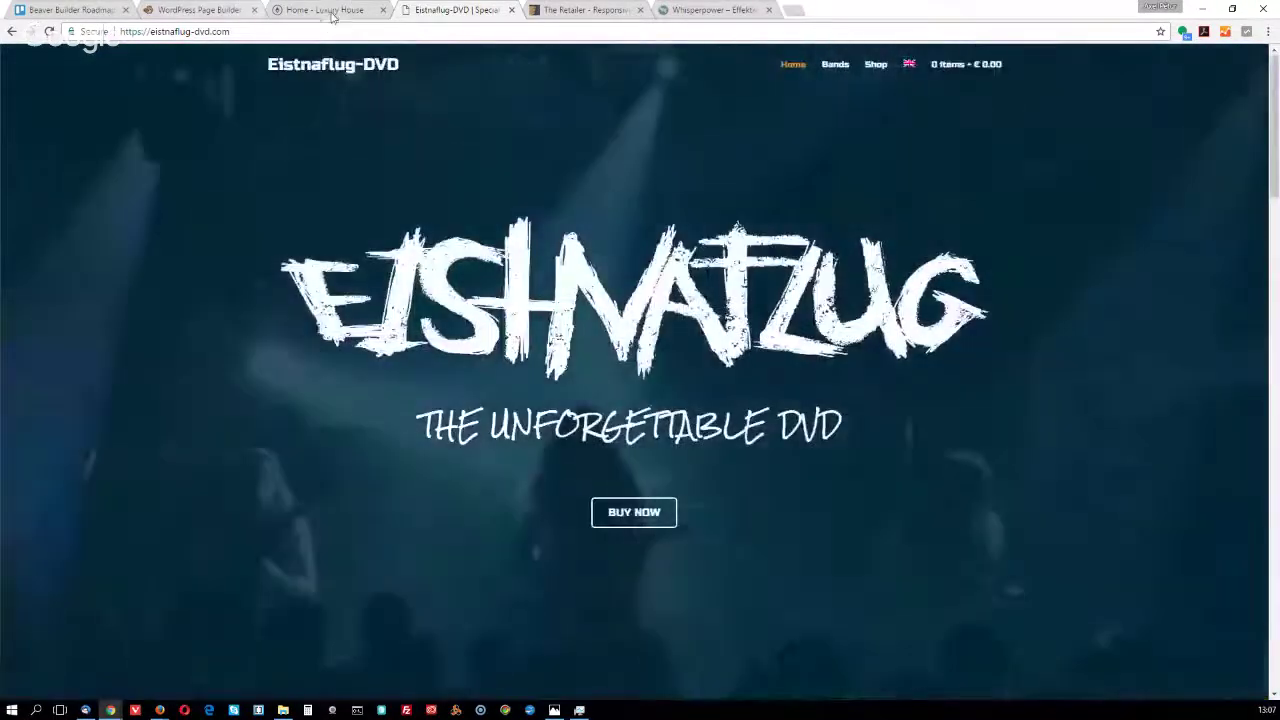
Revisit the hero area of the Luxury House homepage and open the Beaver Builder Roadmap board on Trello
click(330, 10)
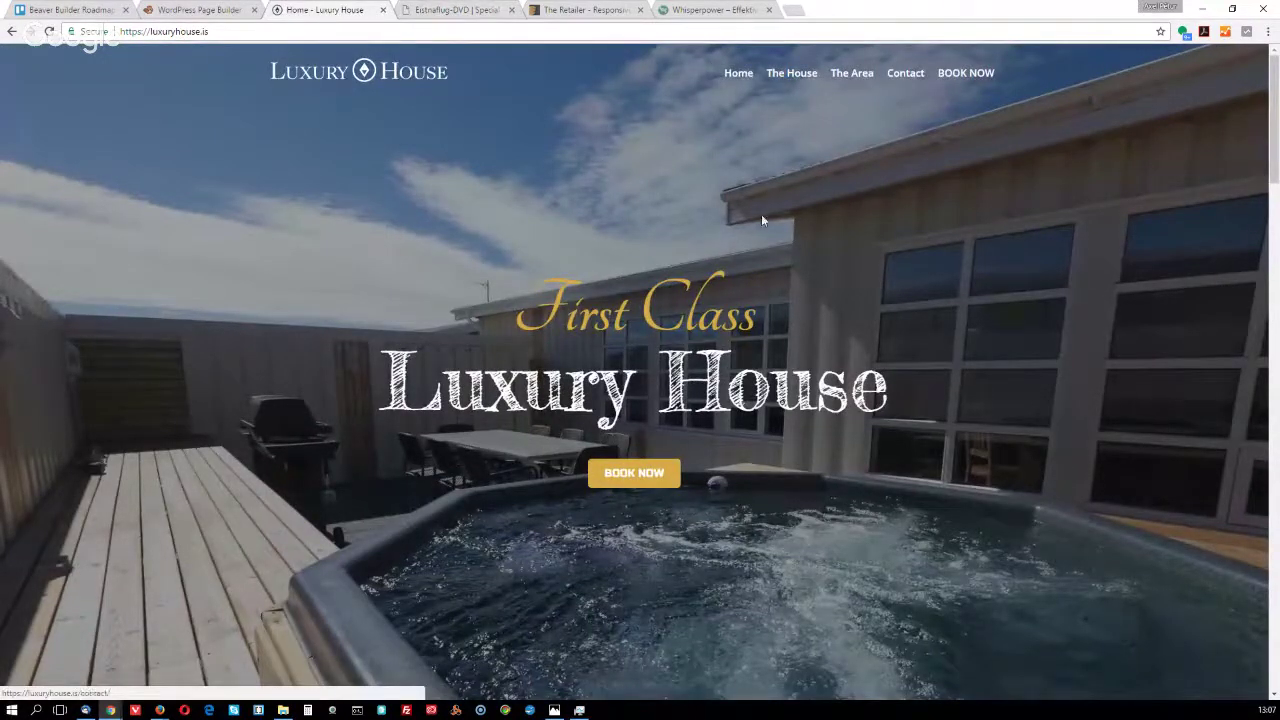
scroll(752, 231, down, 1)
scroll(754, 233, down, 2)
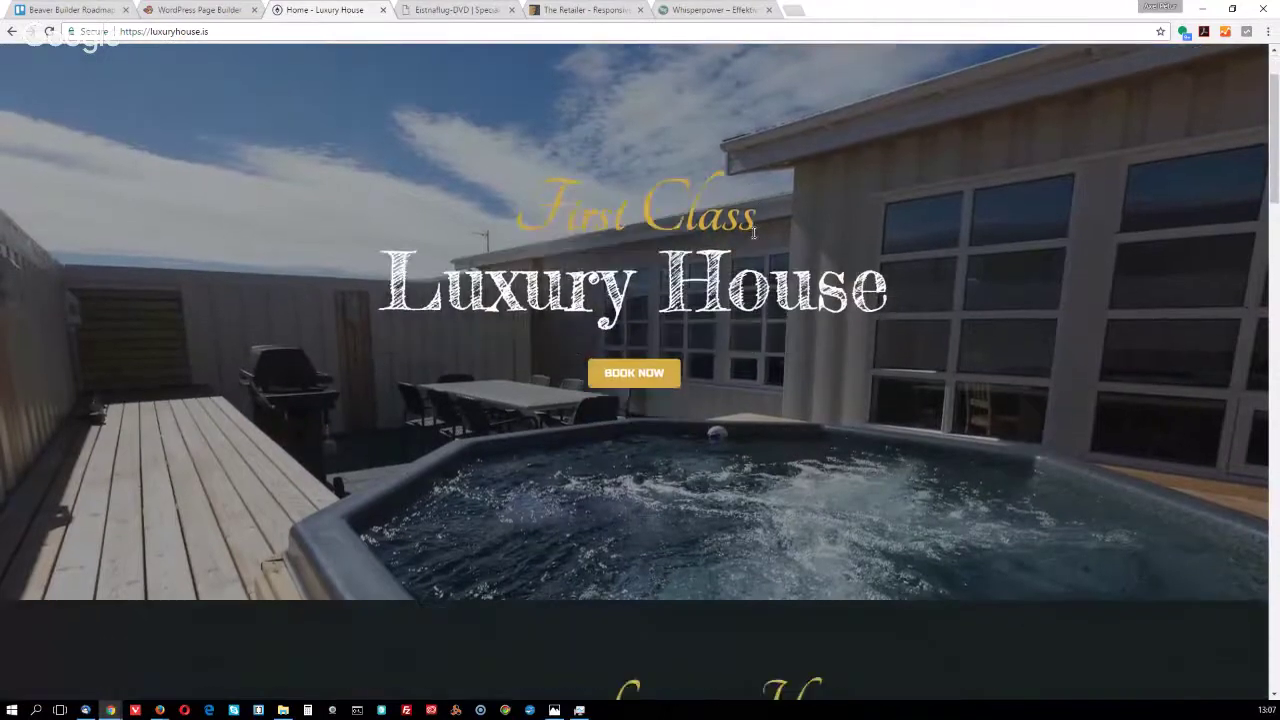
scroll(754, 233, up, 1)
scroll(754, 233, up, 1)
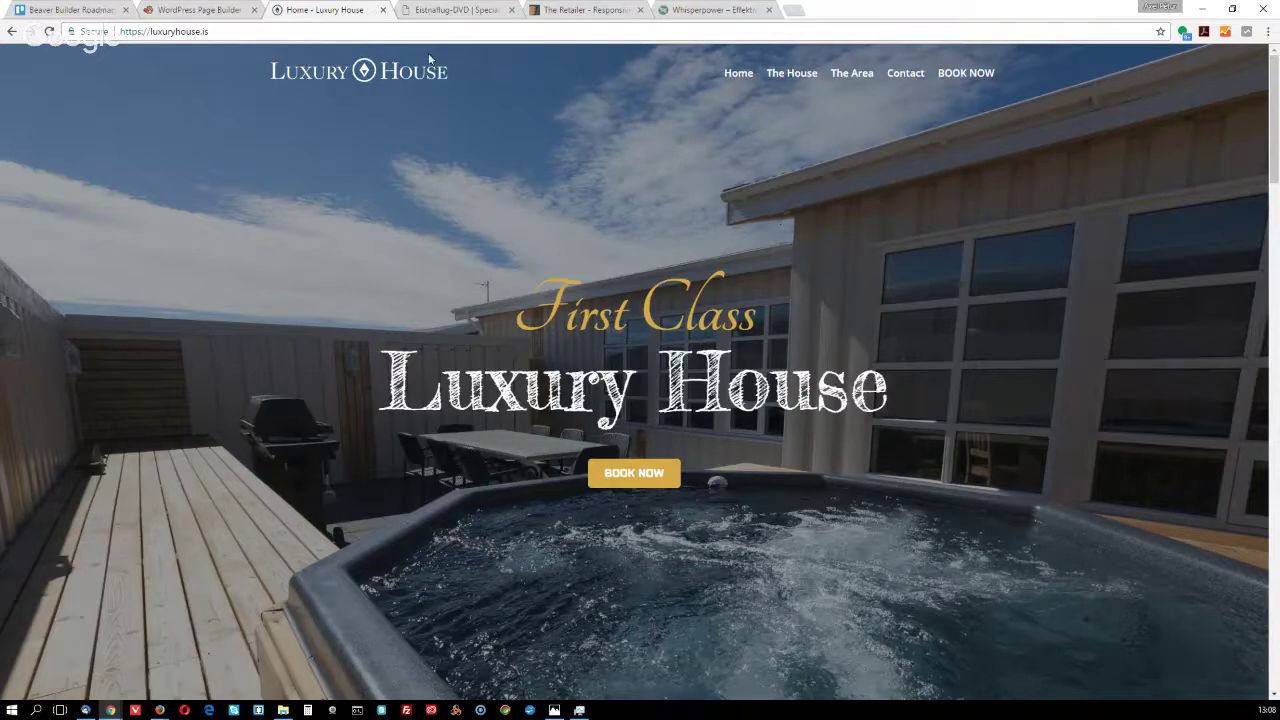
click(58, 12)
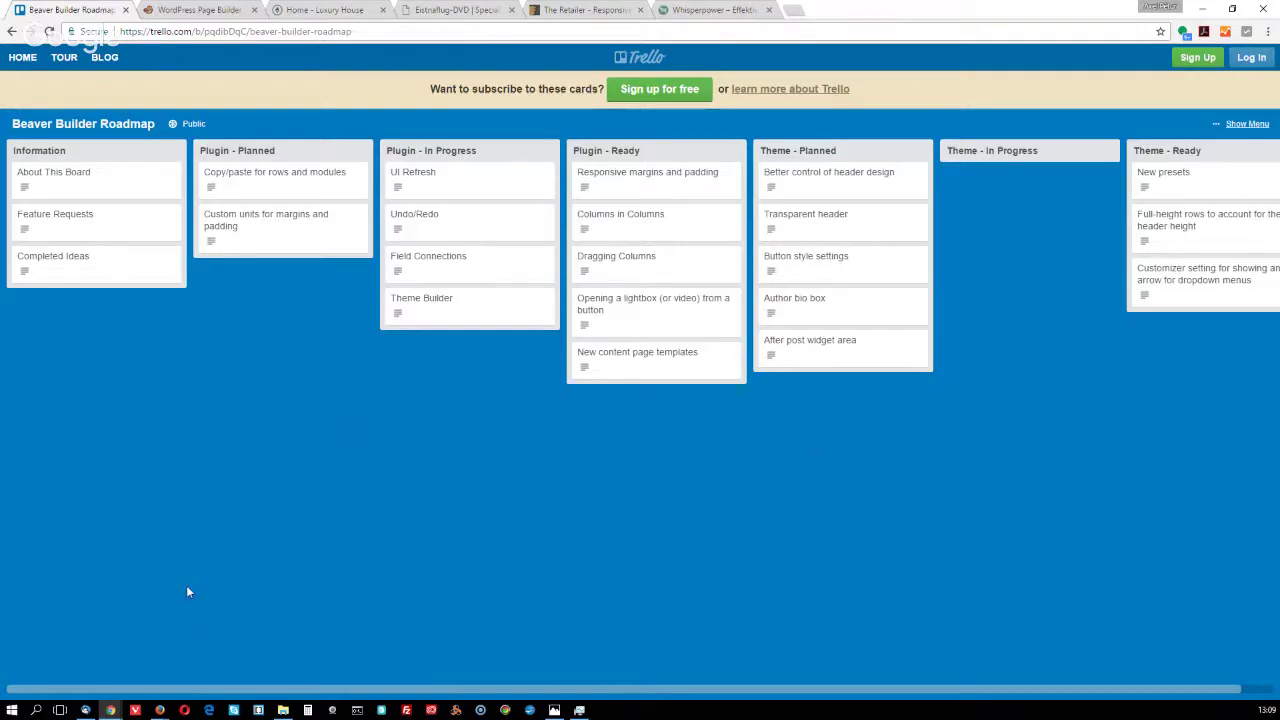
Switch to the Luxury House page being edited with Page Builder in Firefox, and review its advanced and basic modules
mouse_move(161, 710)
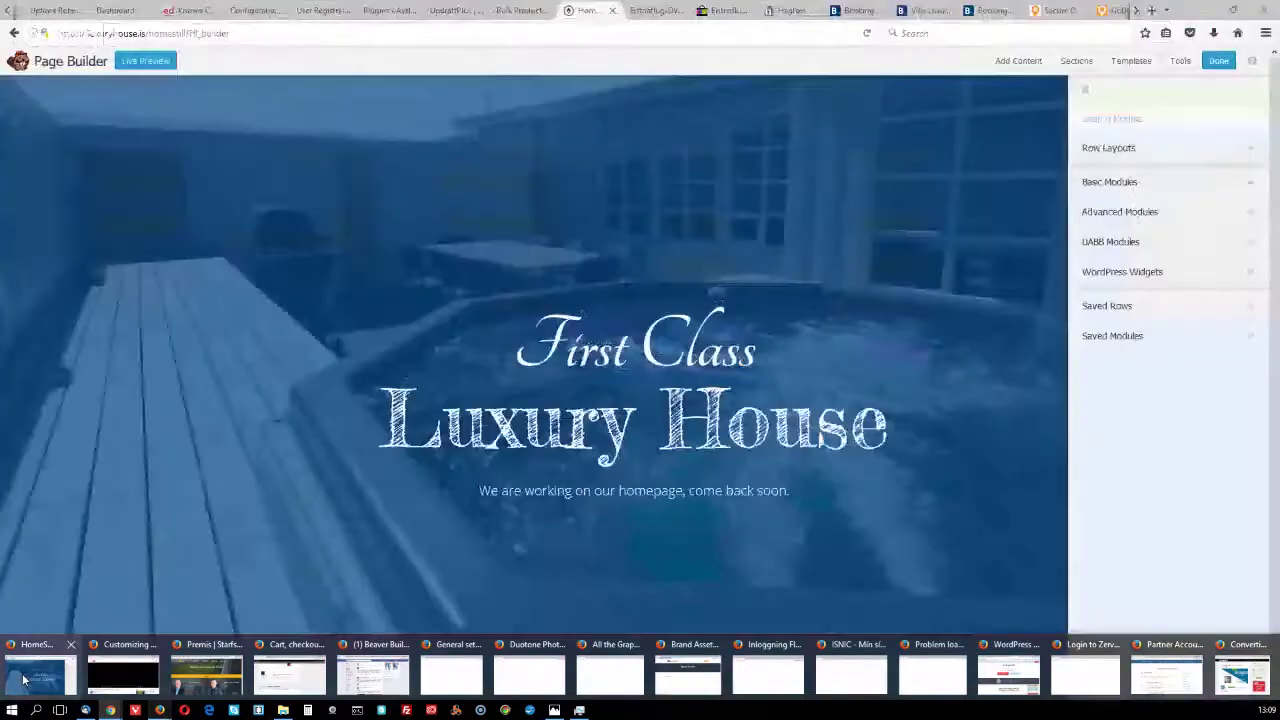
click(40, 672)
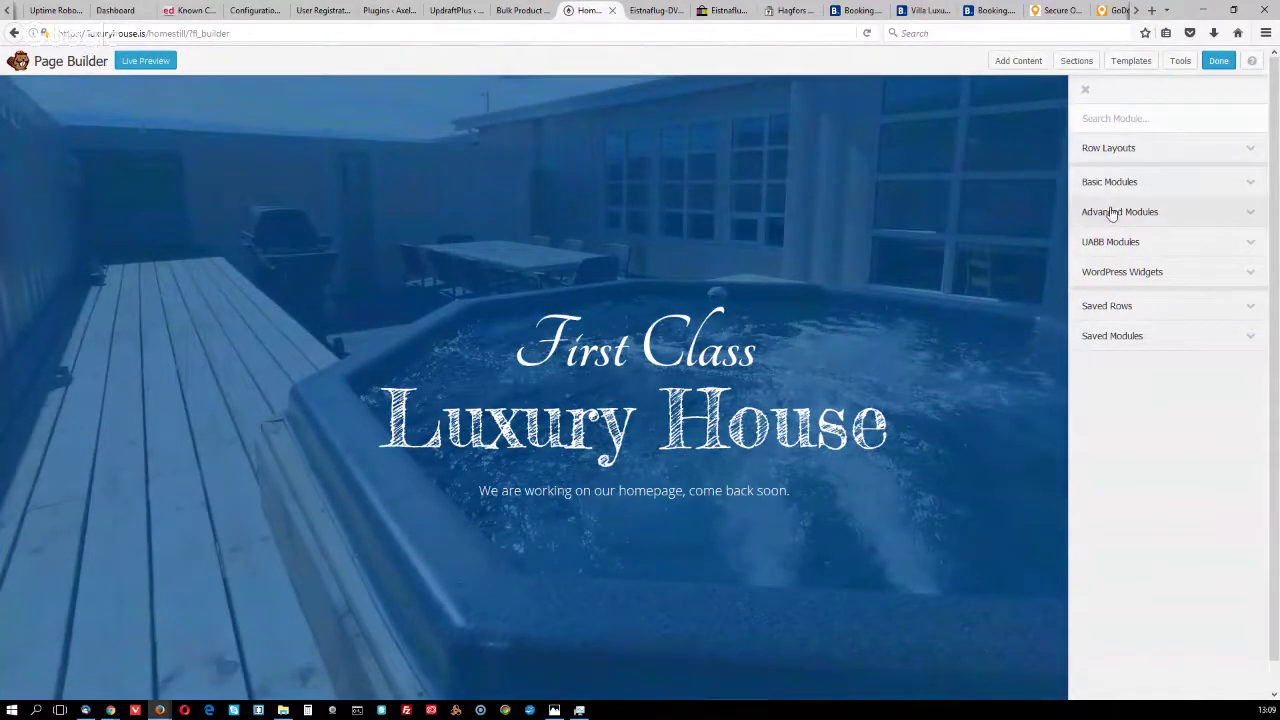
click(1115, 212)
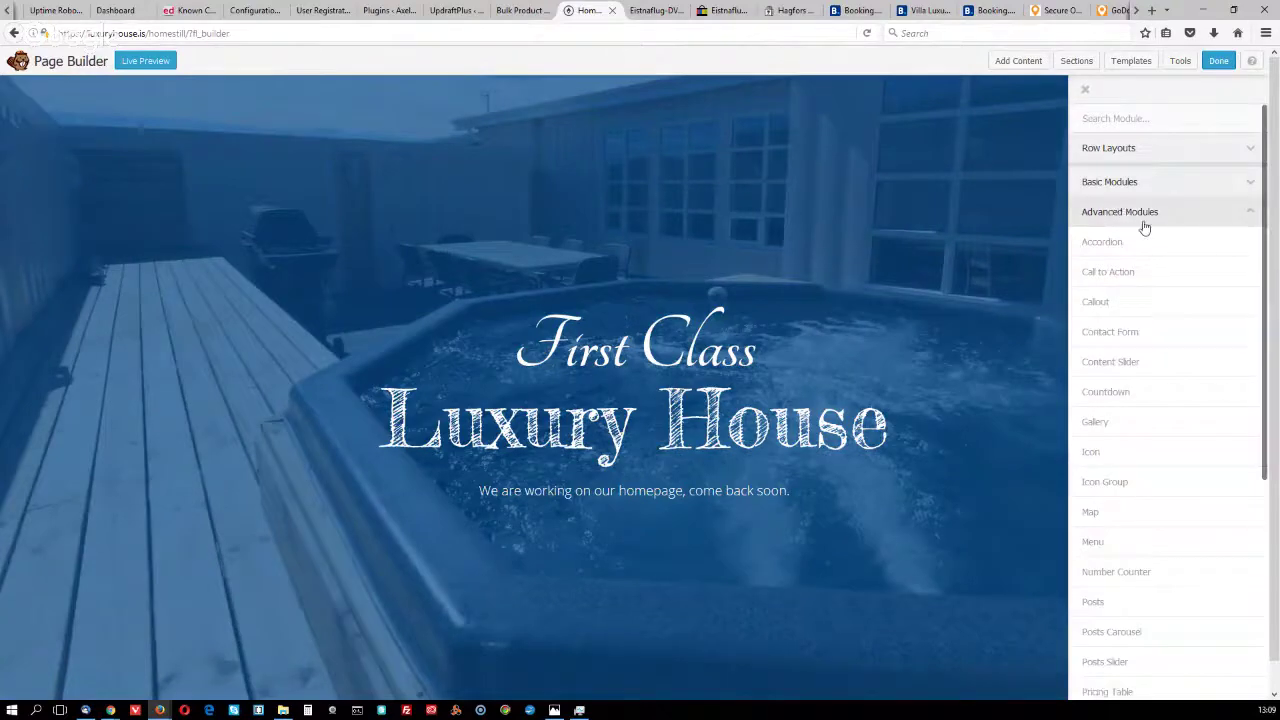
click(1124, 183)
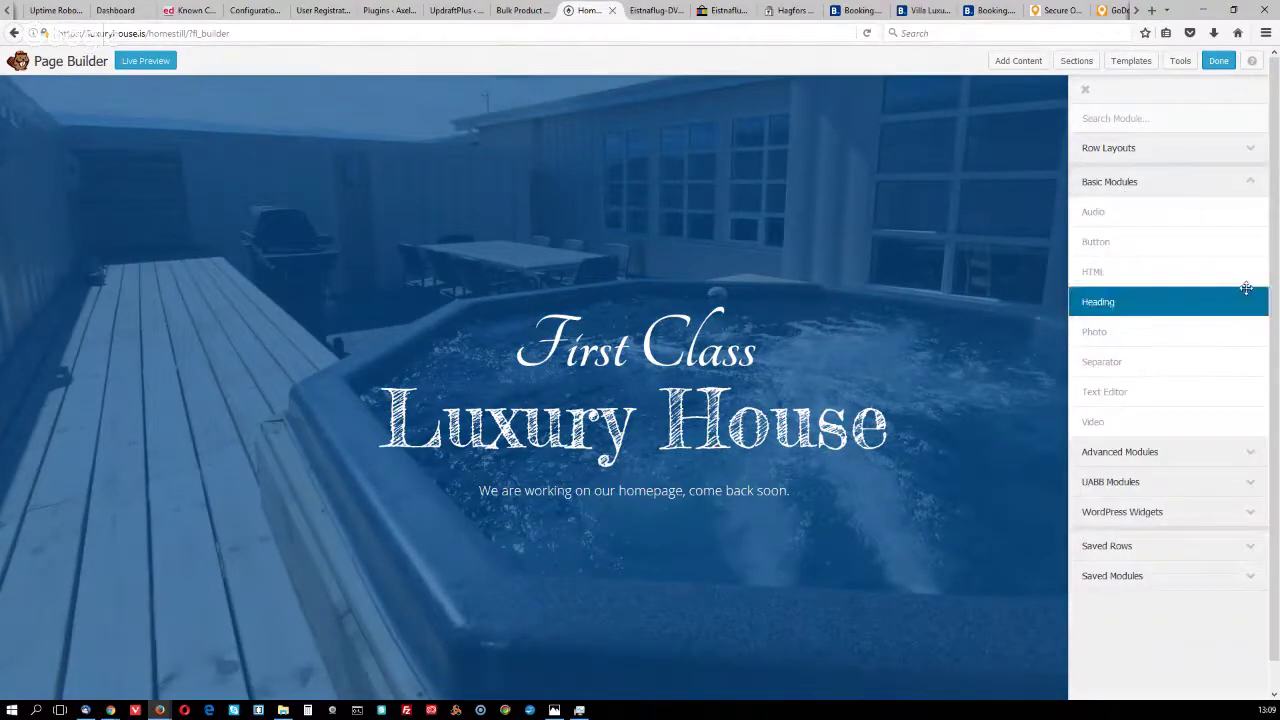
drag(1134, 364, 1117, 457)
Add a Menu module from the advanced modules to the page above the First Class heading
click(1118, 451)
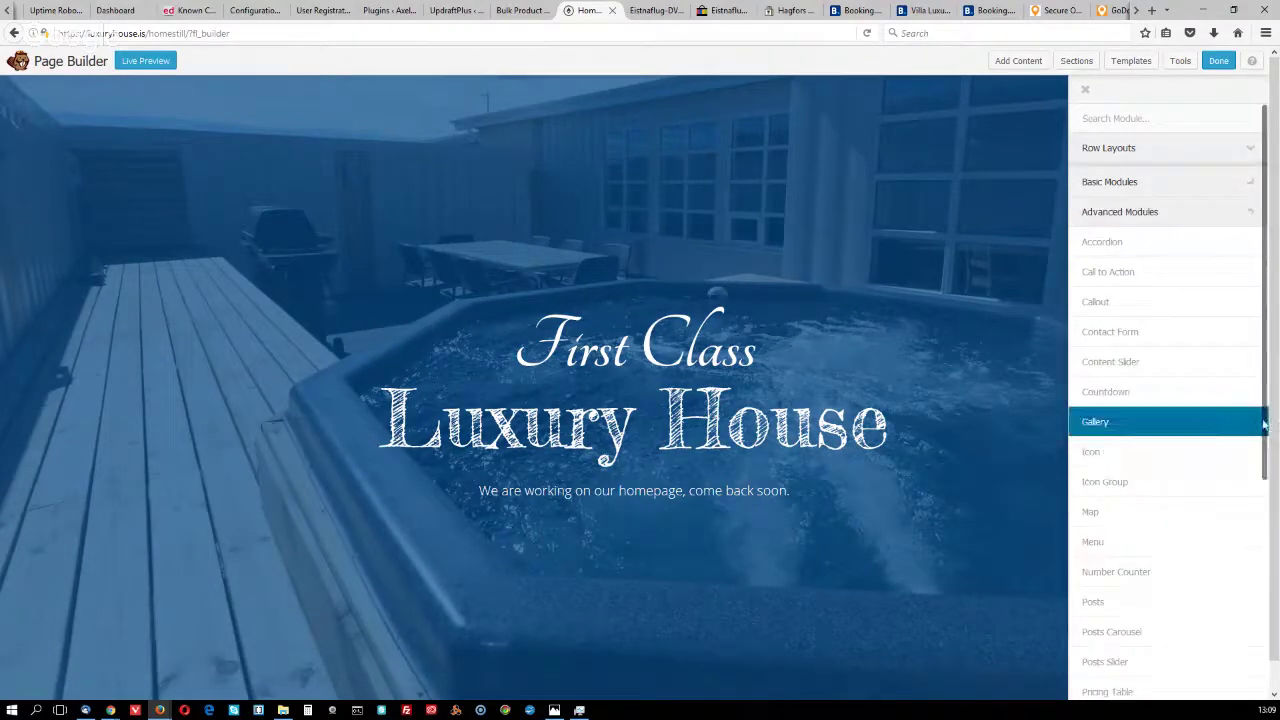
drag(1265, 432, 1257, 518)
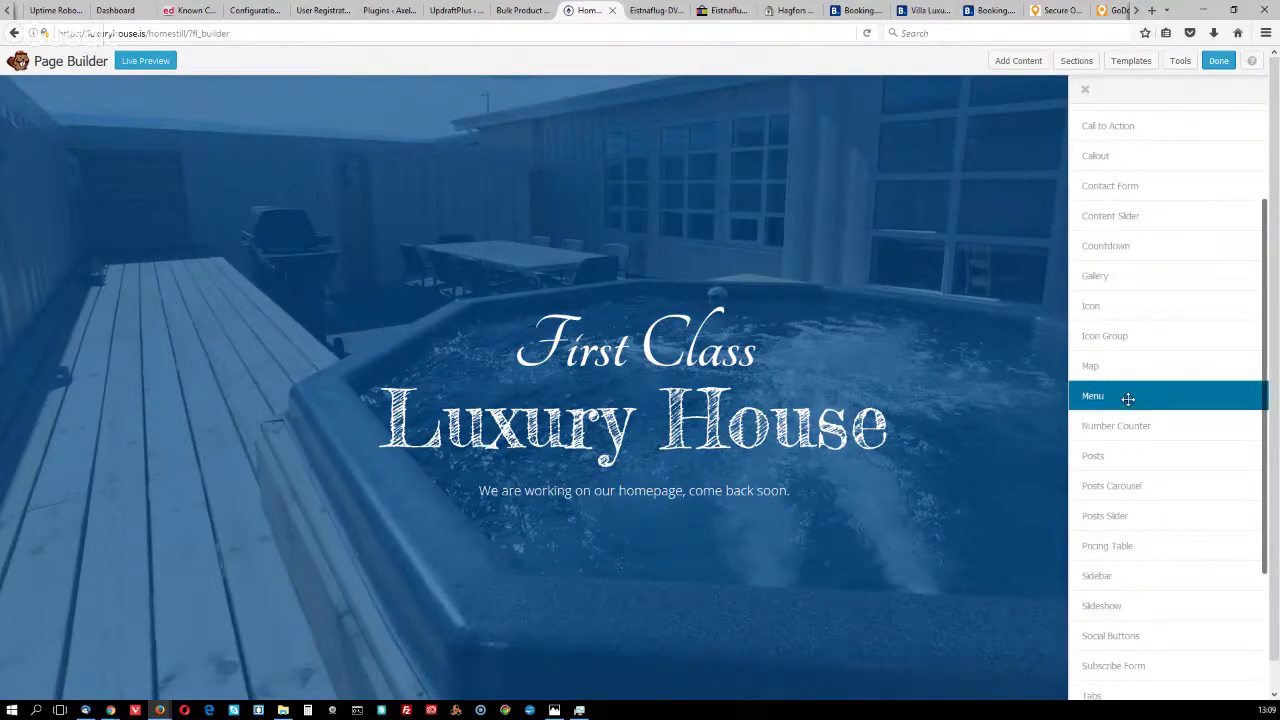
drag(1128, 402, 934, 297)
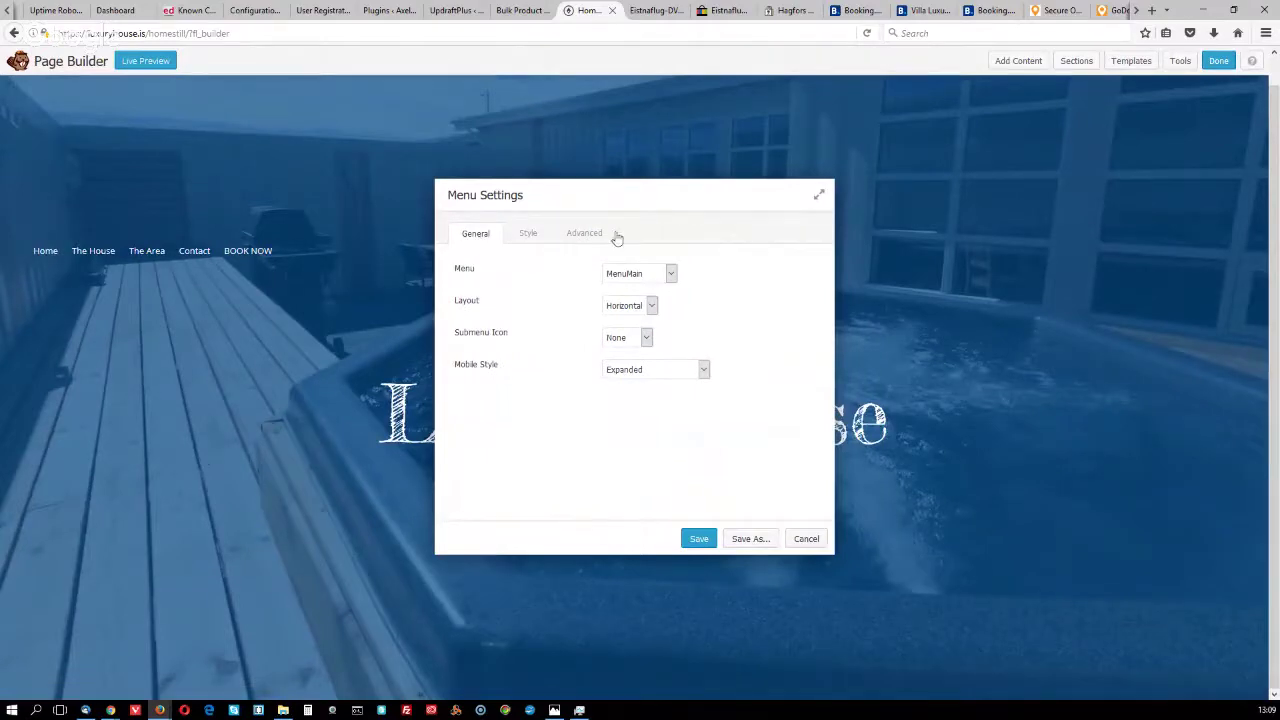
Save the Menu module's settings and move the menu out of the hero into its own row above it
drag(608, 240, 442, 348)
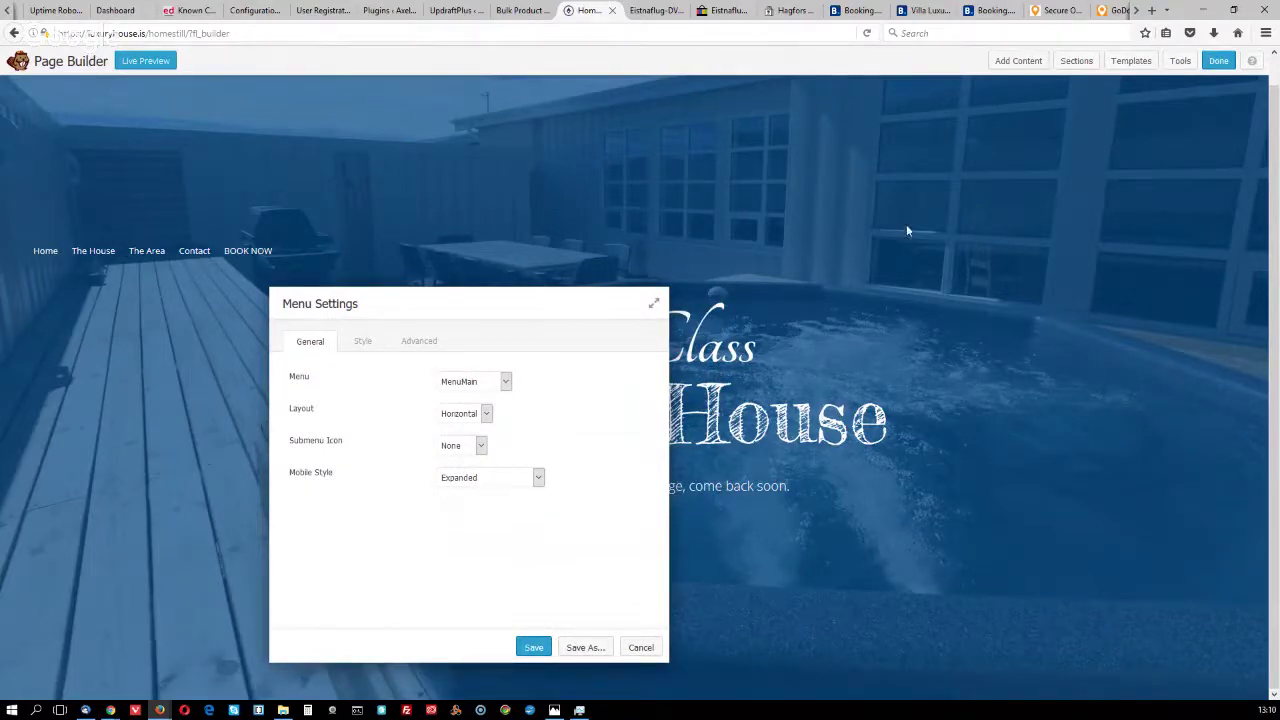
click(531, 649)
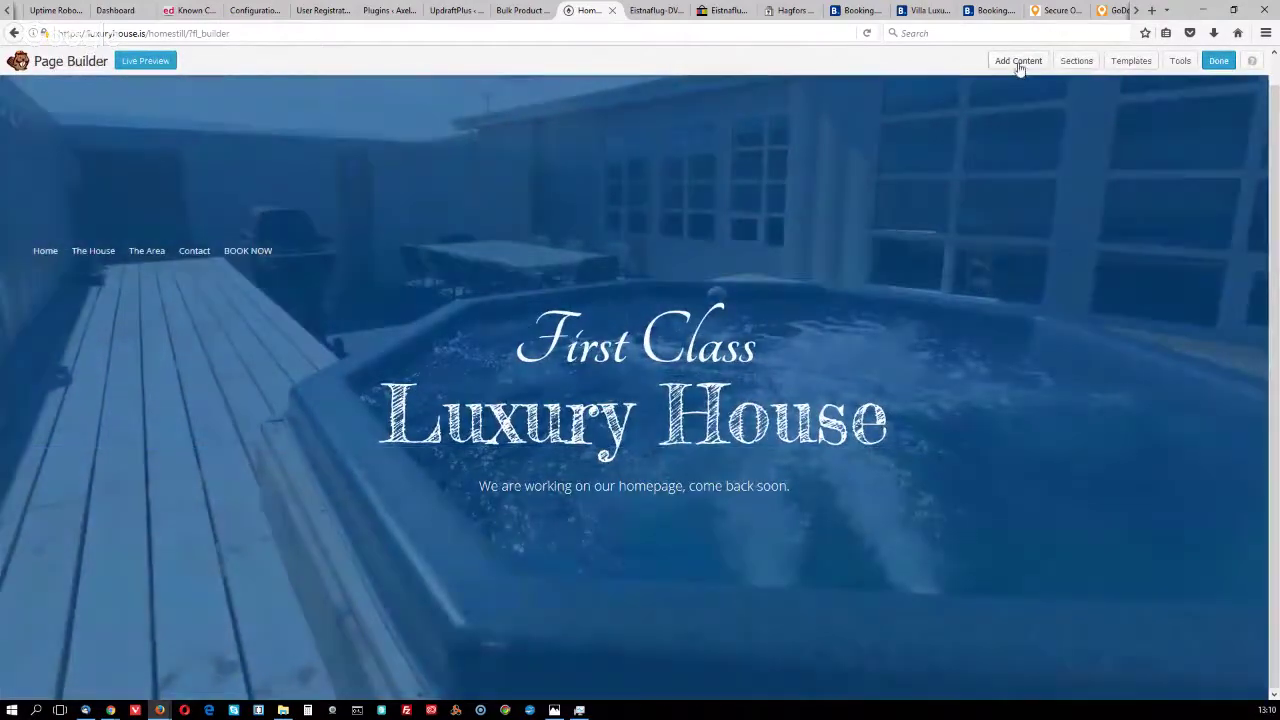
click(1019, 61)
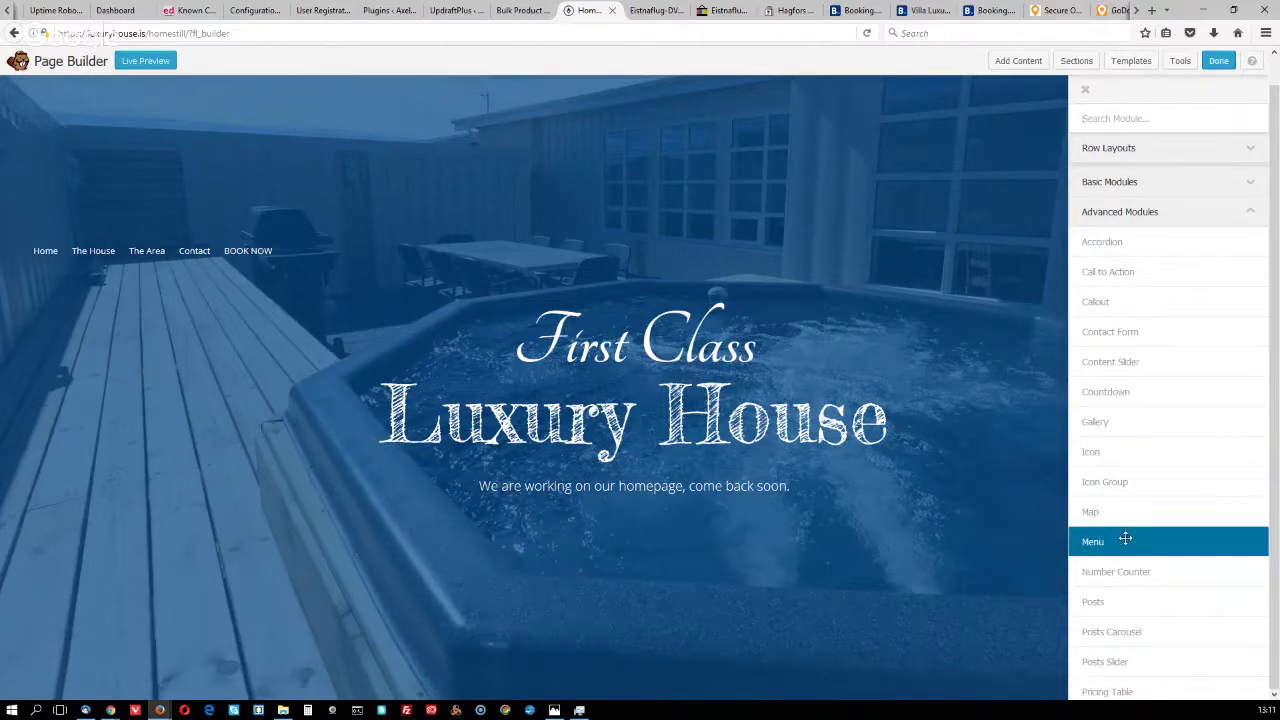
drag(1125, 539, 95, 214)
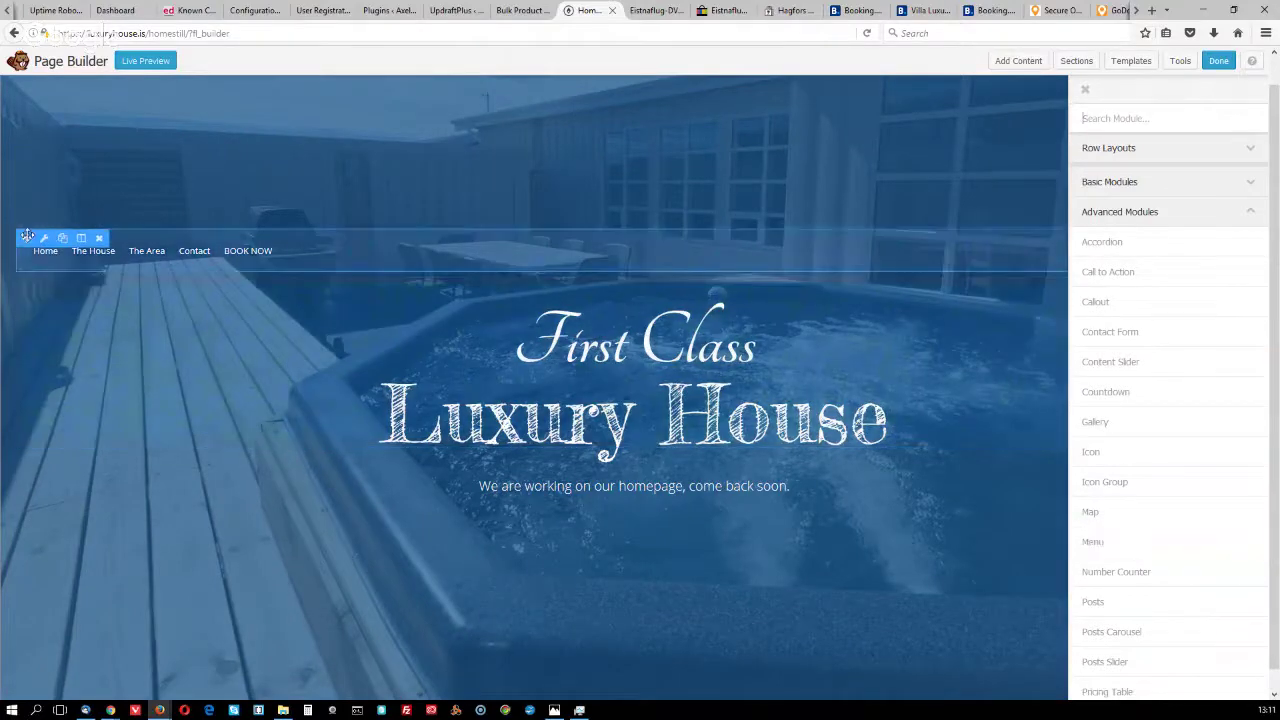
drag(27, 236, 24, 86)
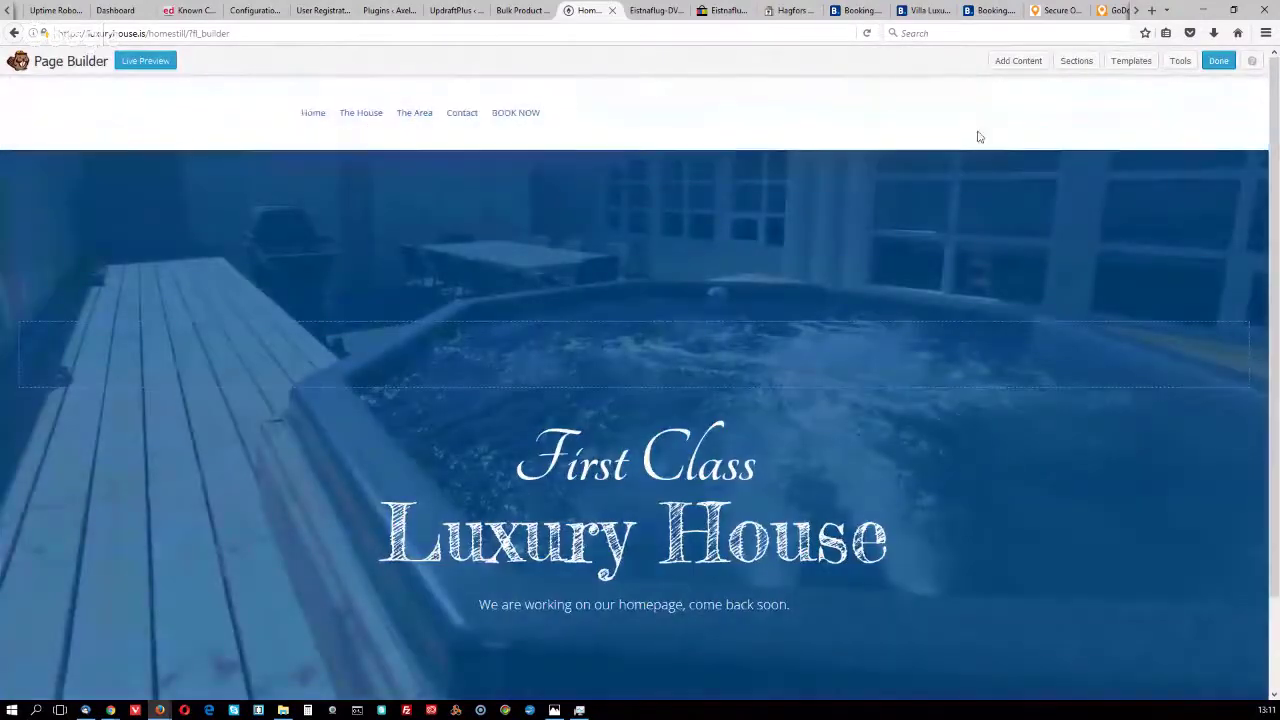
mouse_move(531, 134)
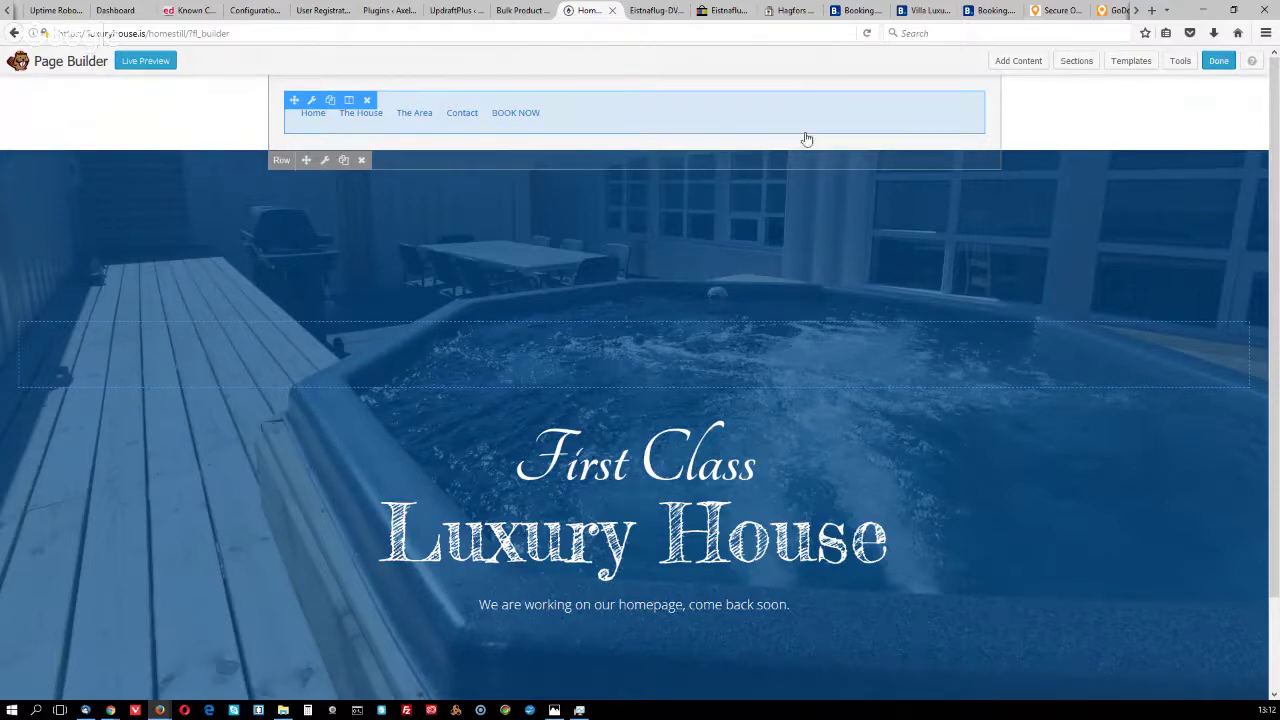
Examine the general, style and advanced settings of the menu module, and close them without saving
click(1018, 62)
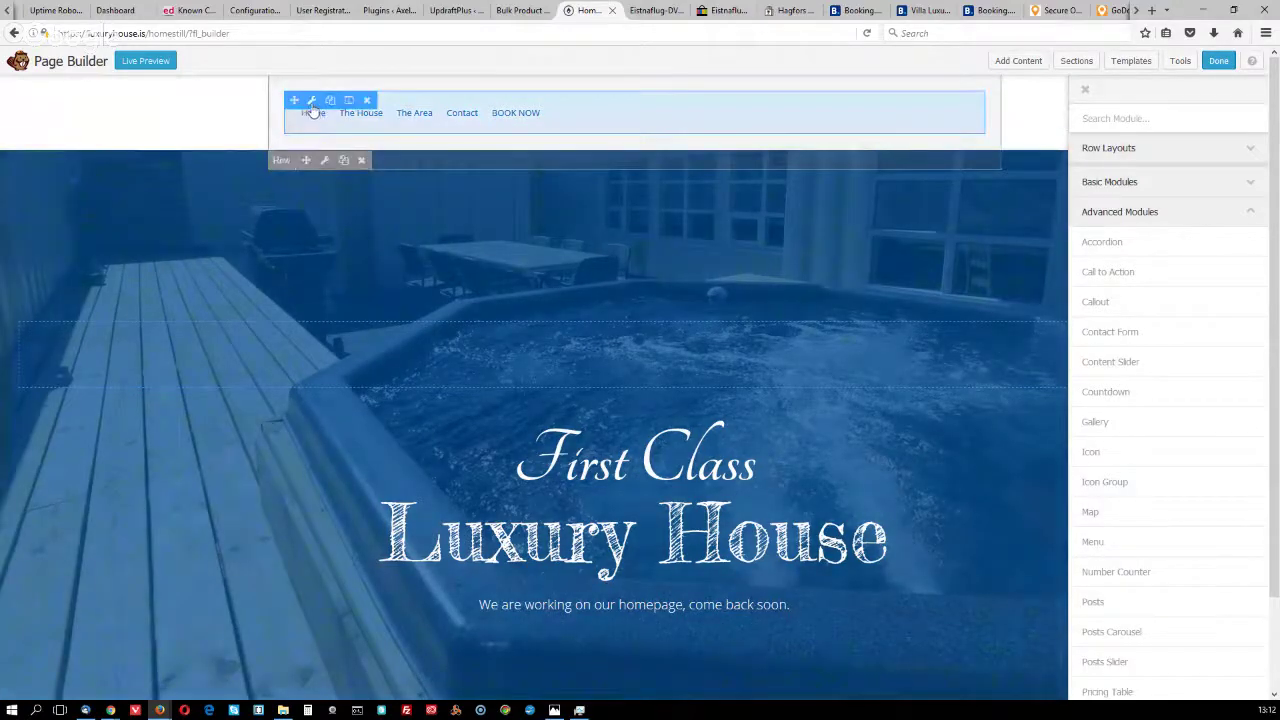
click(312, 101)
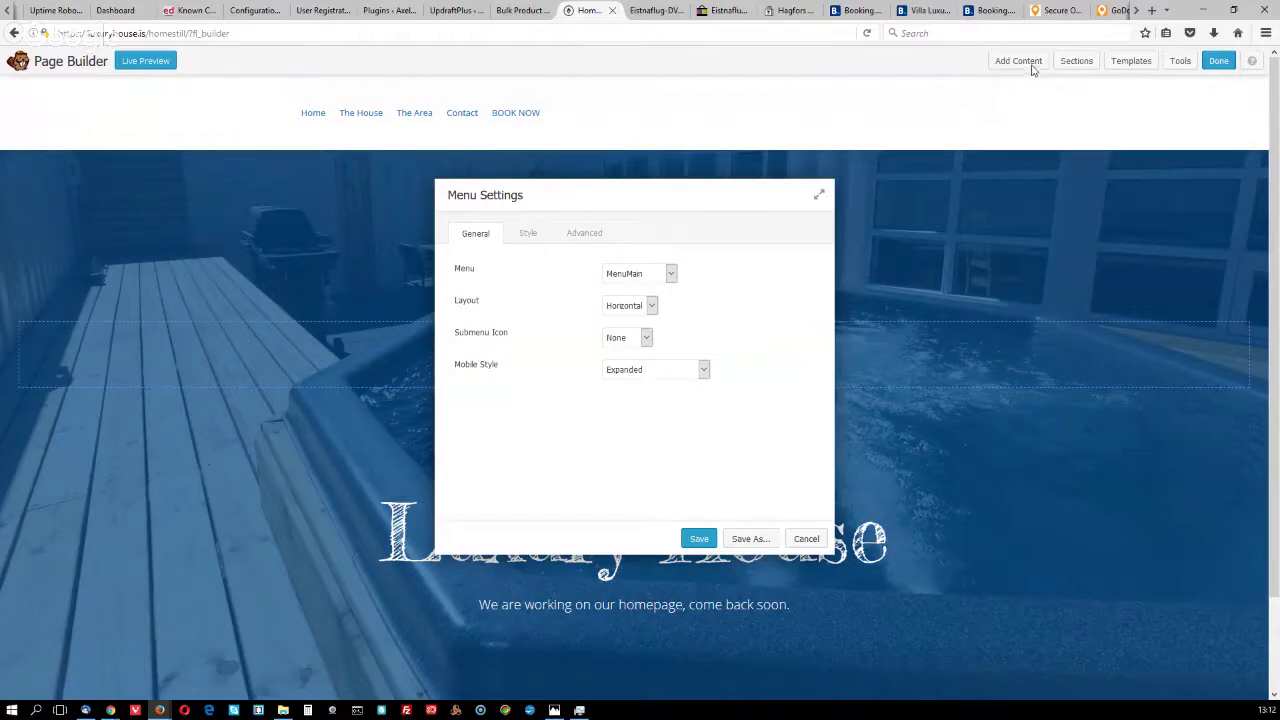
click(587, 235)
click(527, 237)
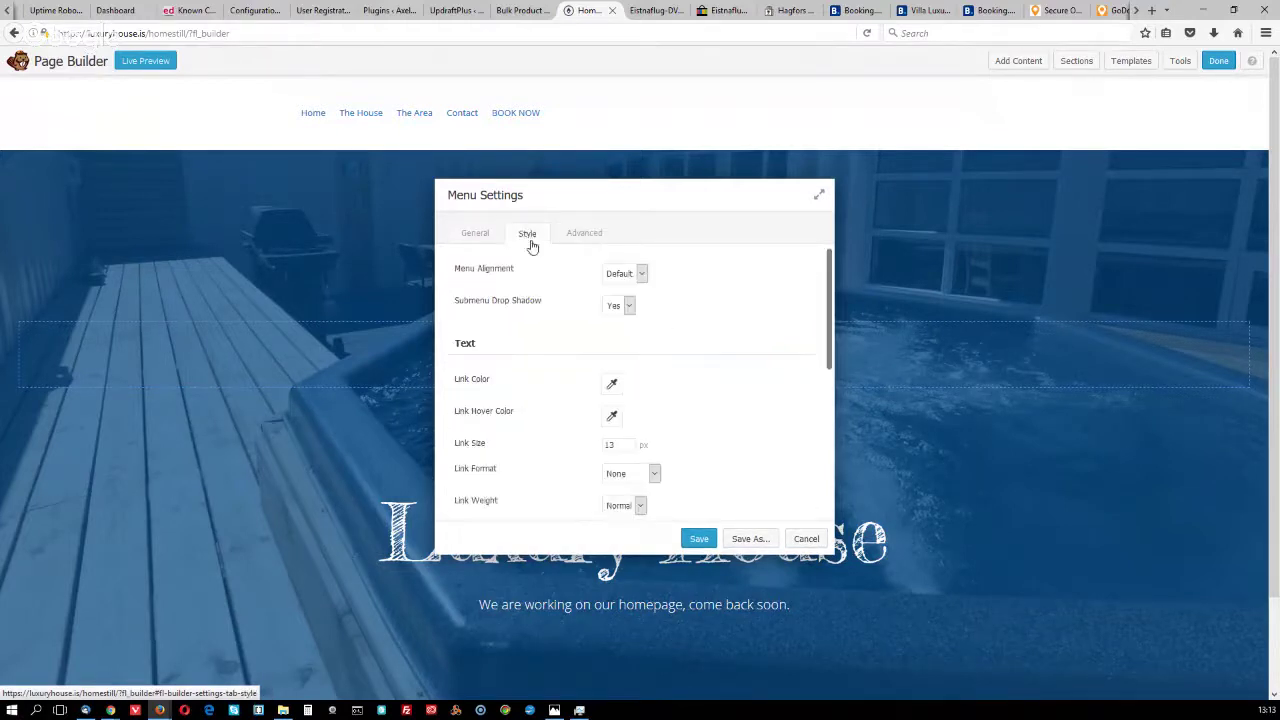
click(578, 236)
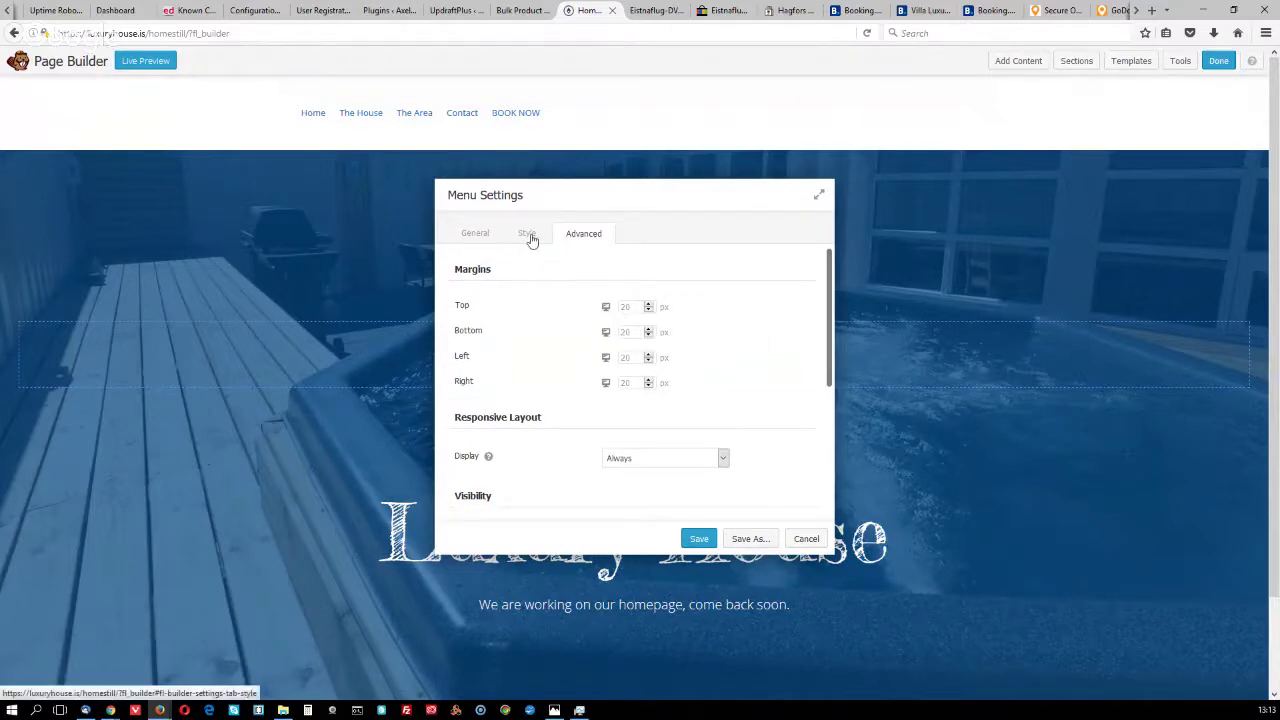
click(480, 239)
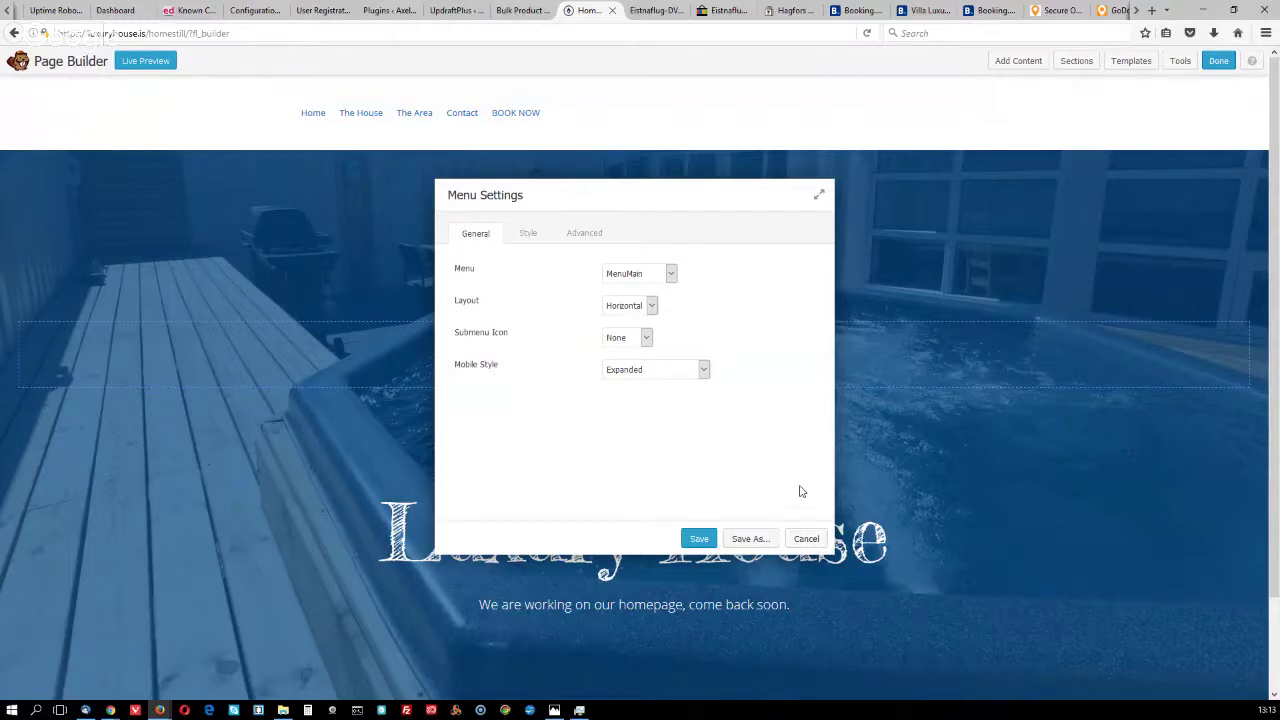
click(808, 540)
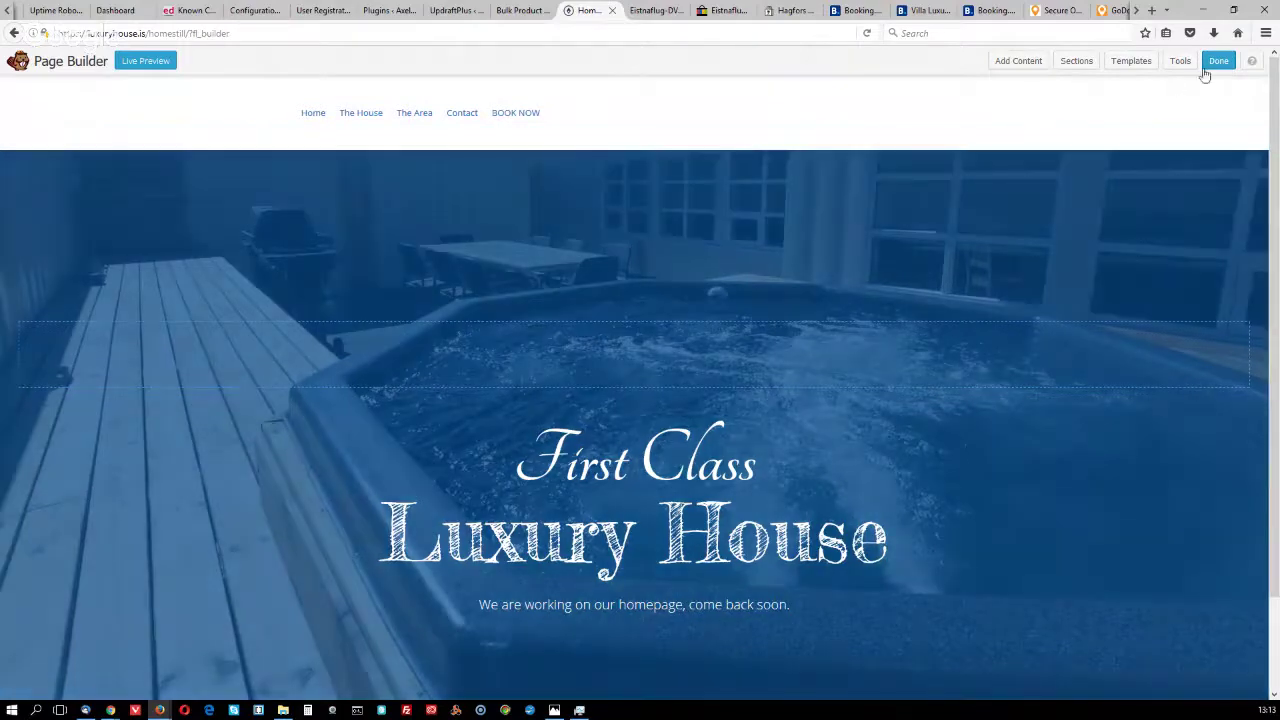
Discard the unpublished page changes and exit the editor, and reopen the Luxury House page in Page Builder
click(1217, 62)
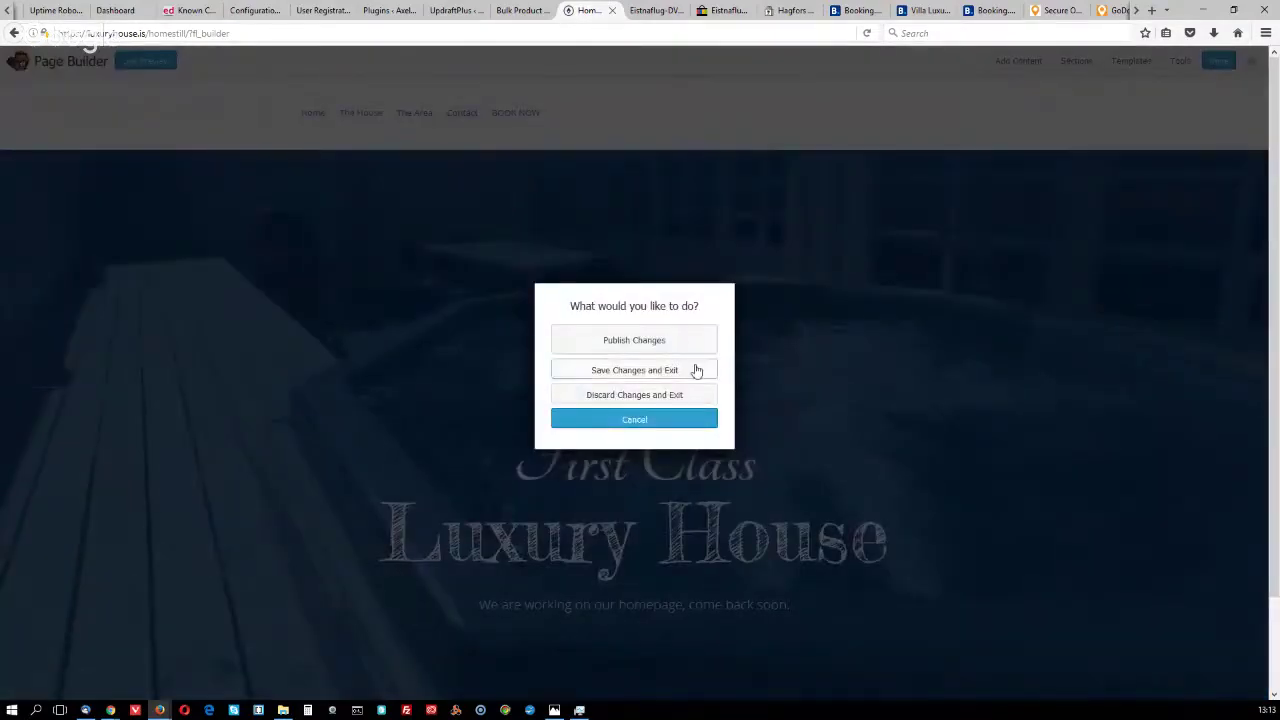
click(672, 396)
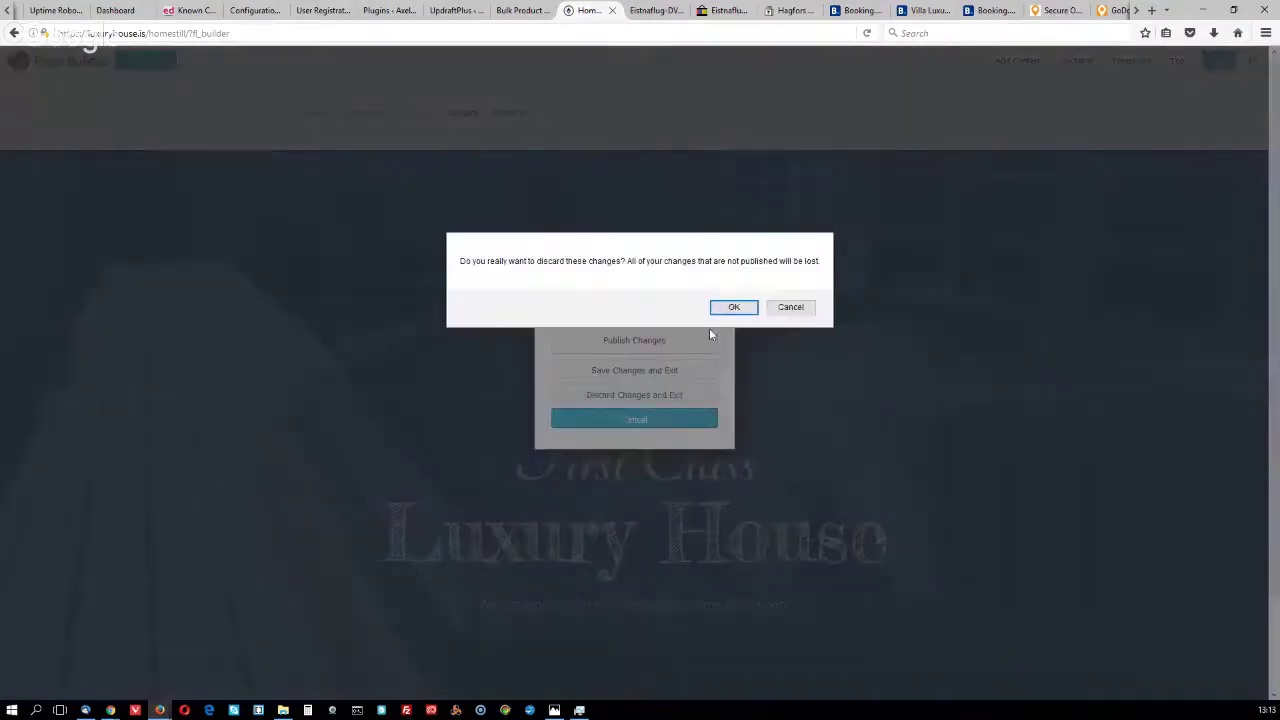
click(729, 306)
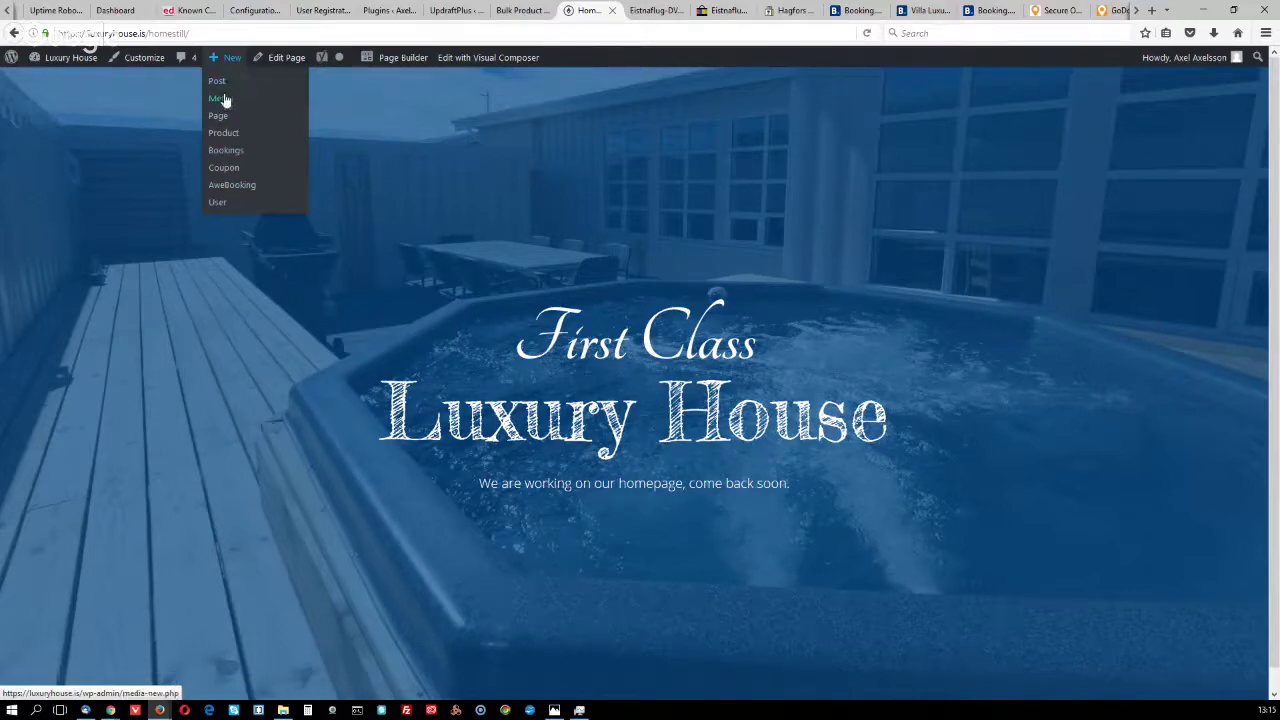
click(399, 62)
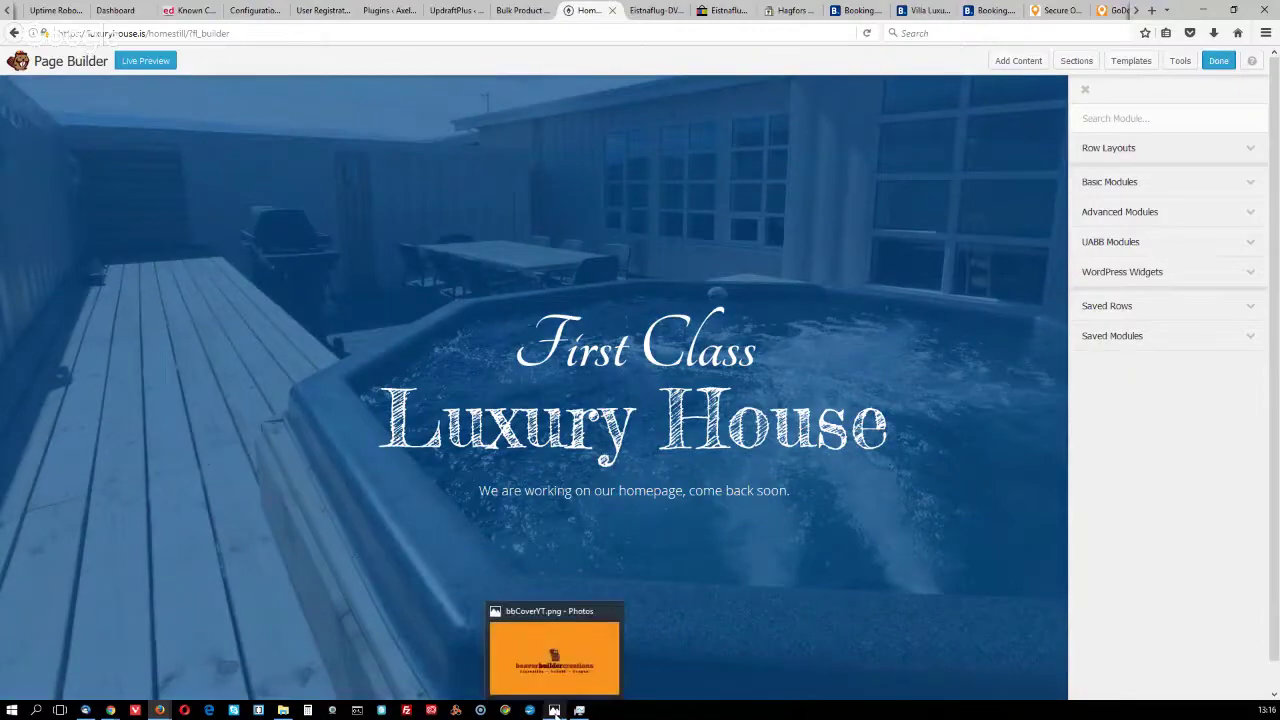
Switch to the Beaver Builder Roadmap board on Trello in Chrome and show the board's menu with its activity list
click(554, 710)
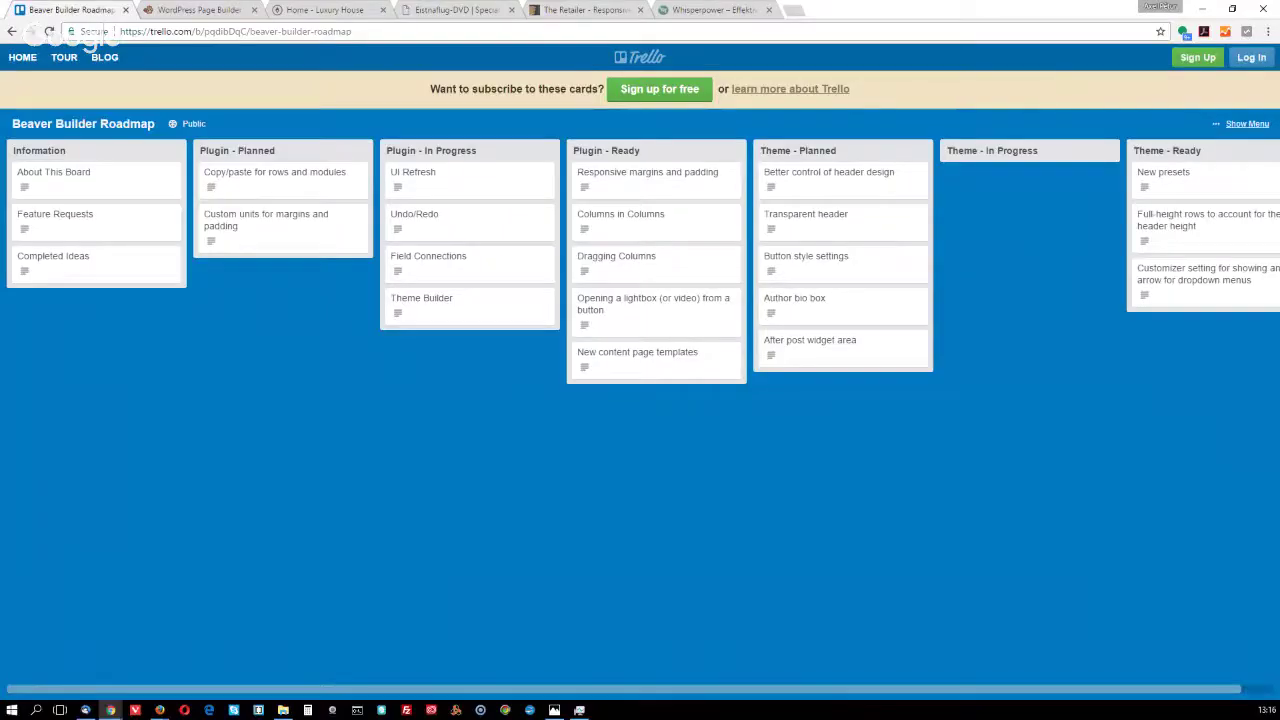
click(1246, 124)
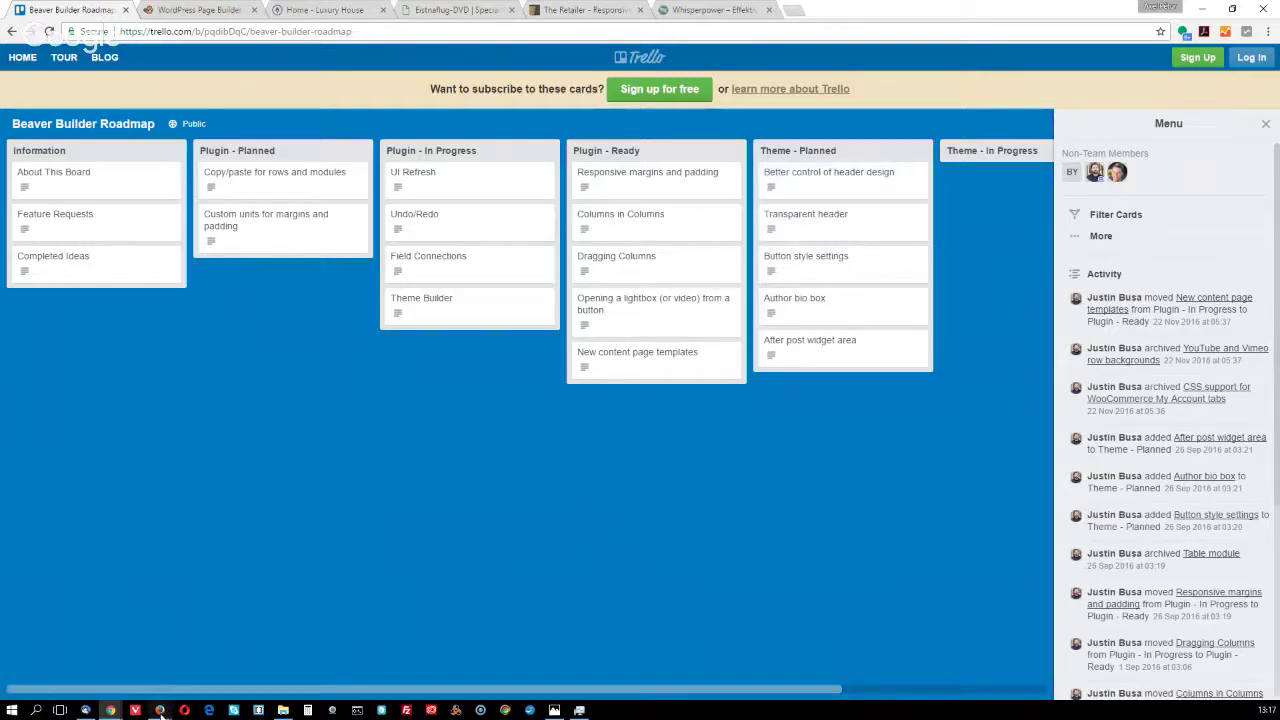
Return to the Luxury House page in Firefox and open the typography settings of the First Class heading
mouse_move(160, 711)
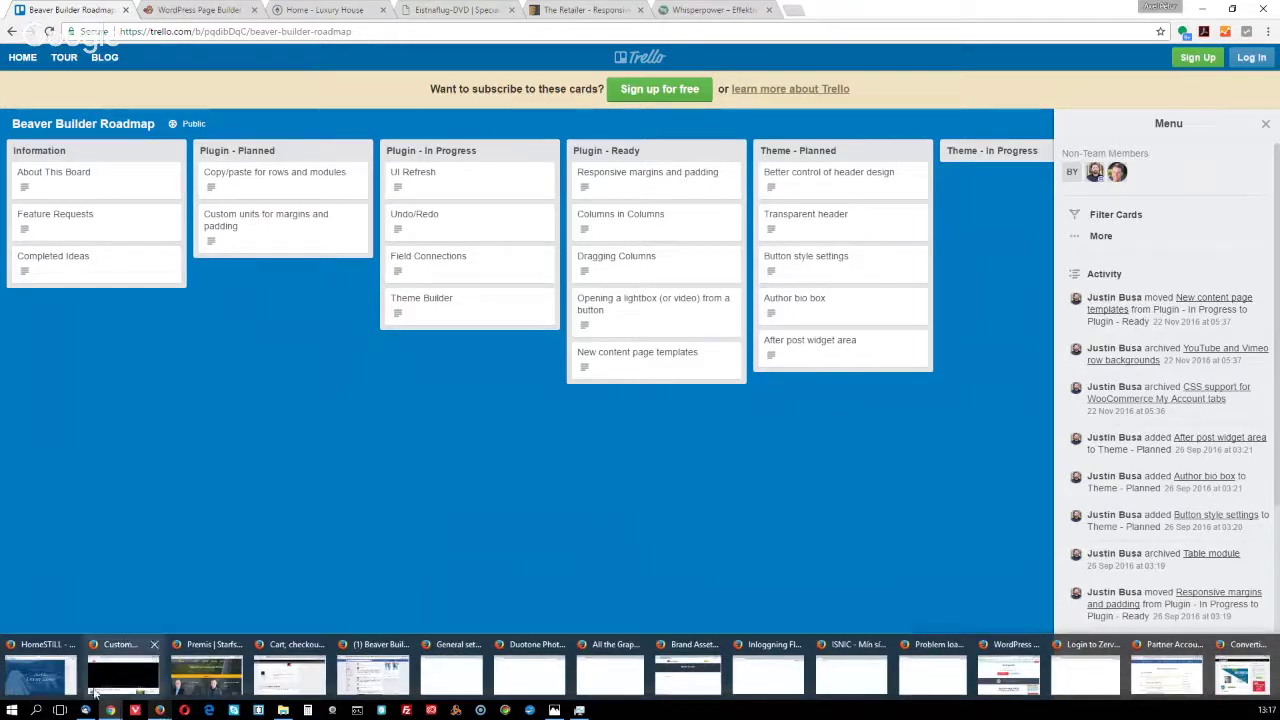
click(42, 682)
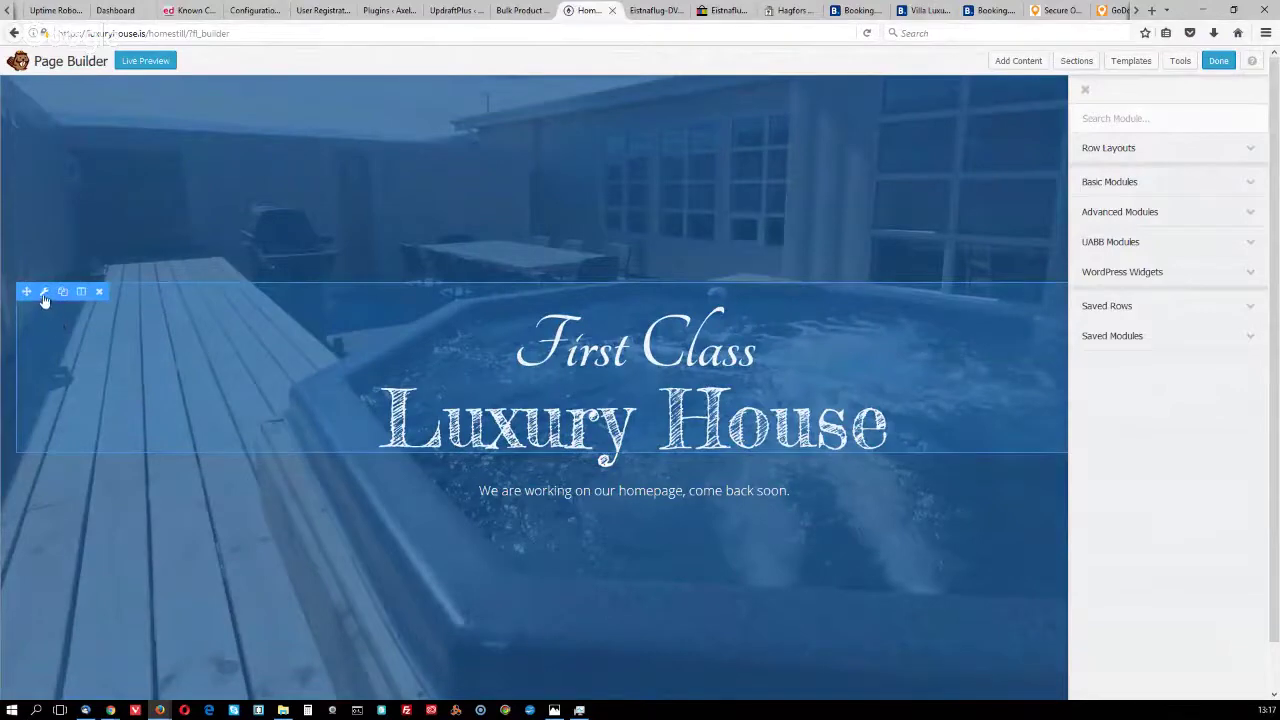
click(44, 292)
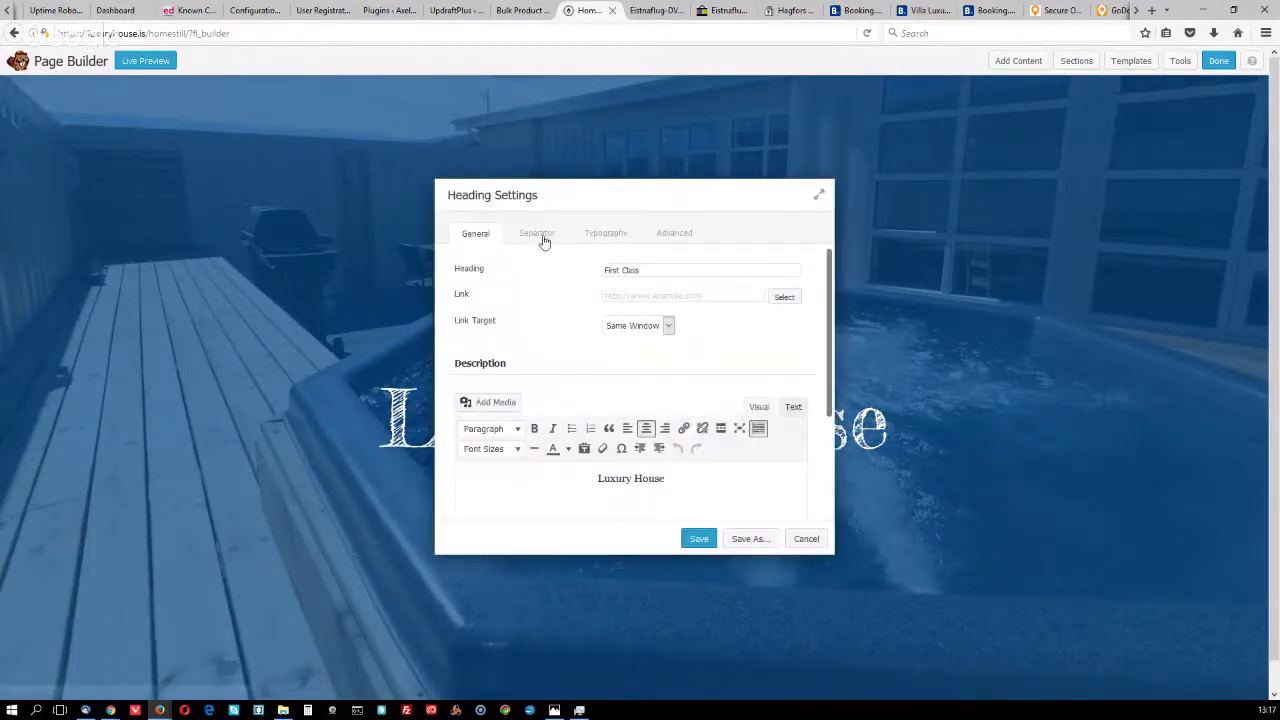
click(610, 242)
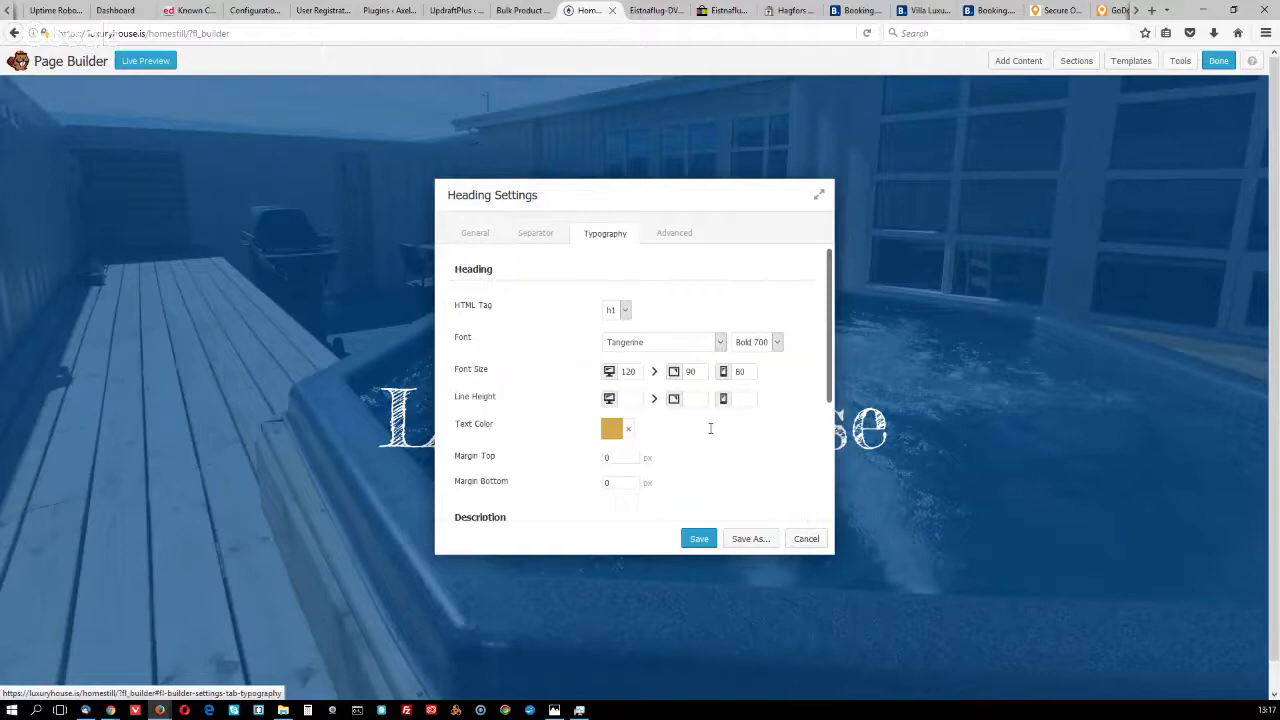
Examine the color picker and the saved color presets for the heading's text color, leaving the color as it is
click(609, 430)
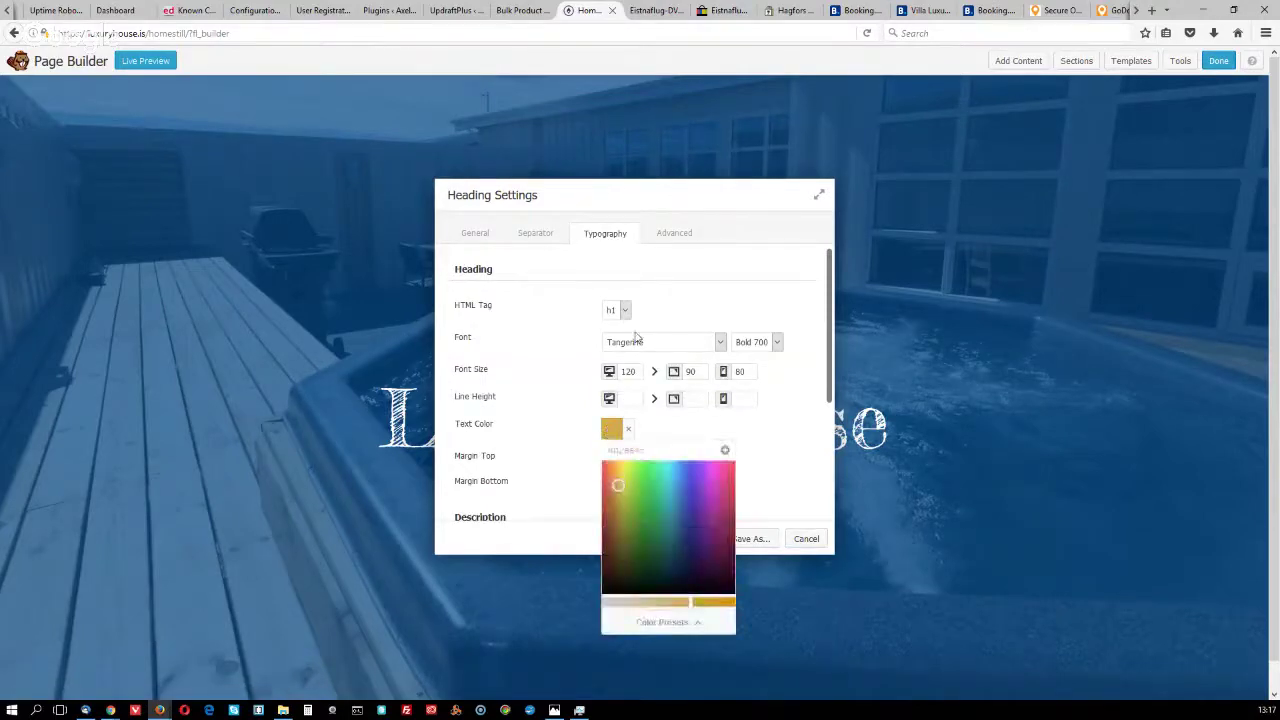
click(660, 621)
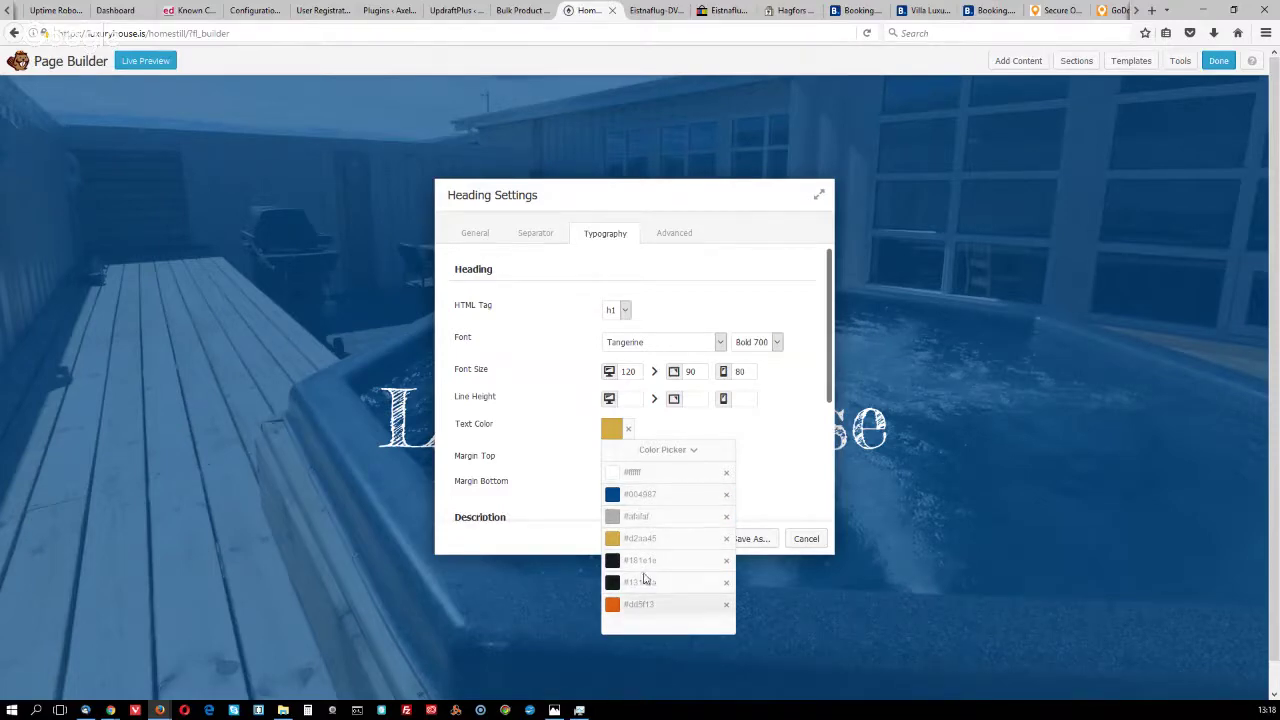
click(781, 441)
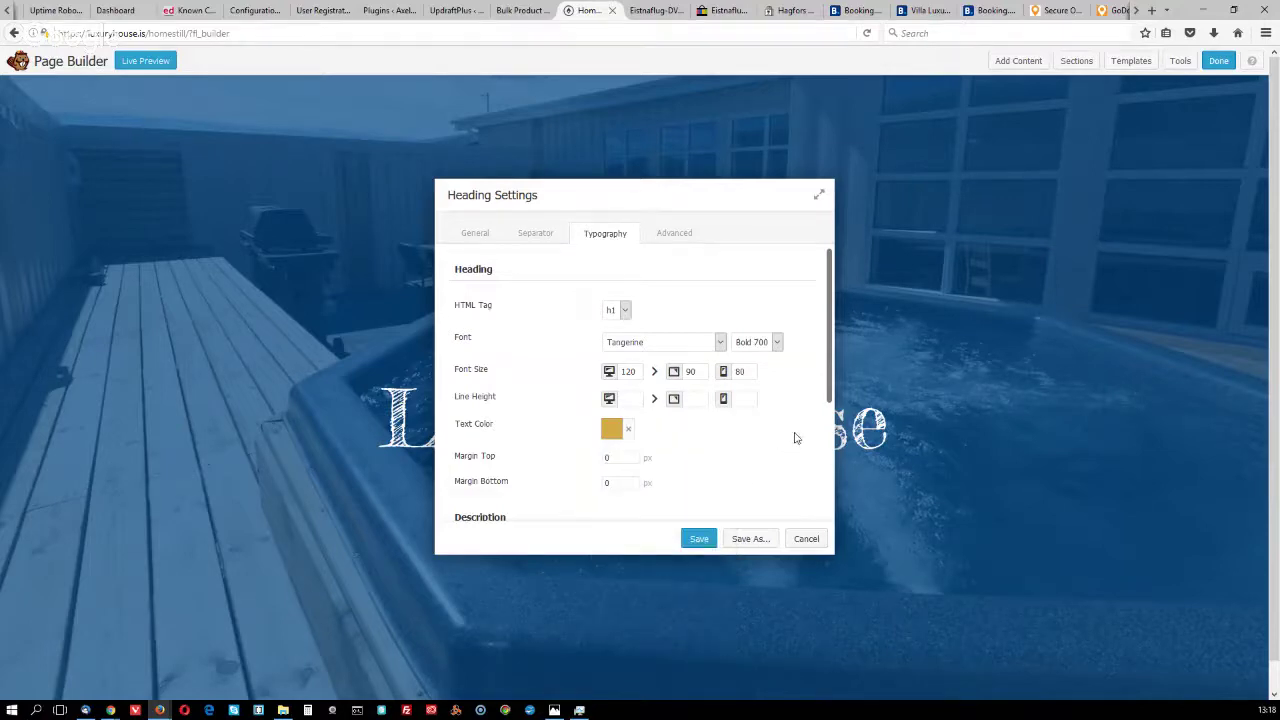
click(608, 431)
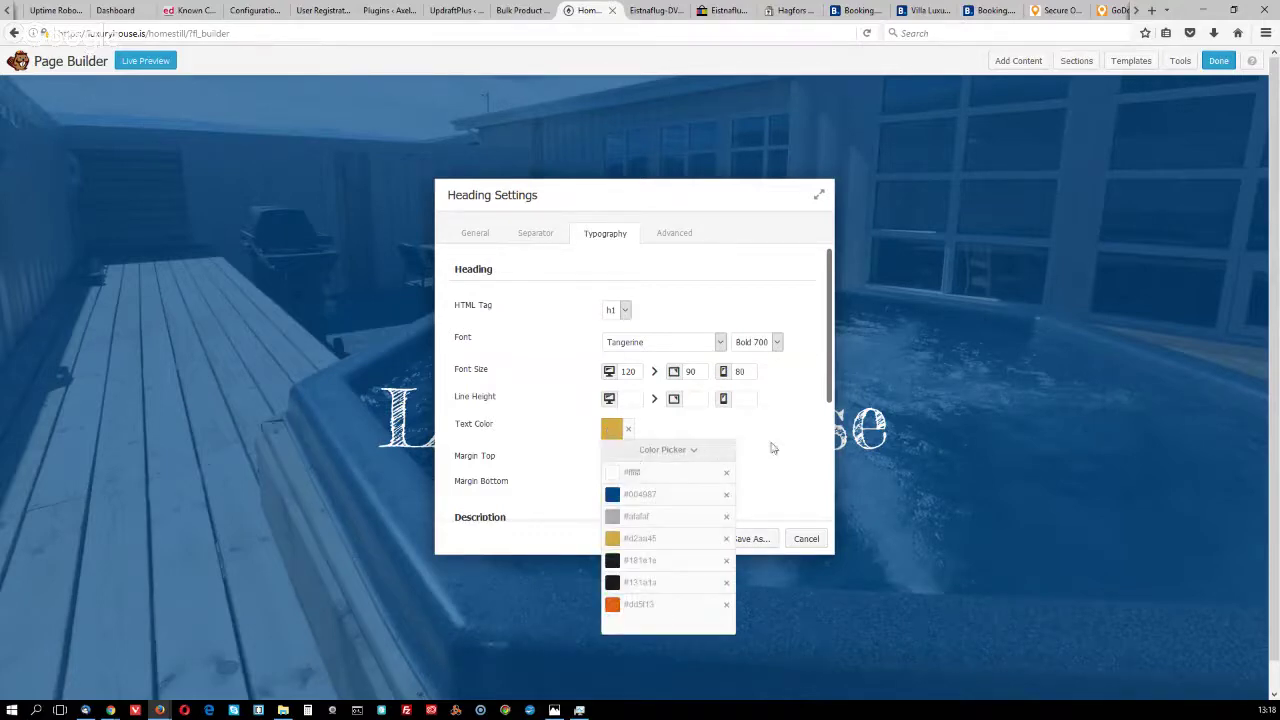
click(680, 452)
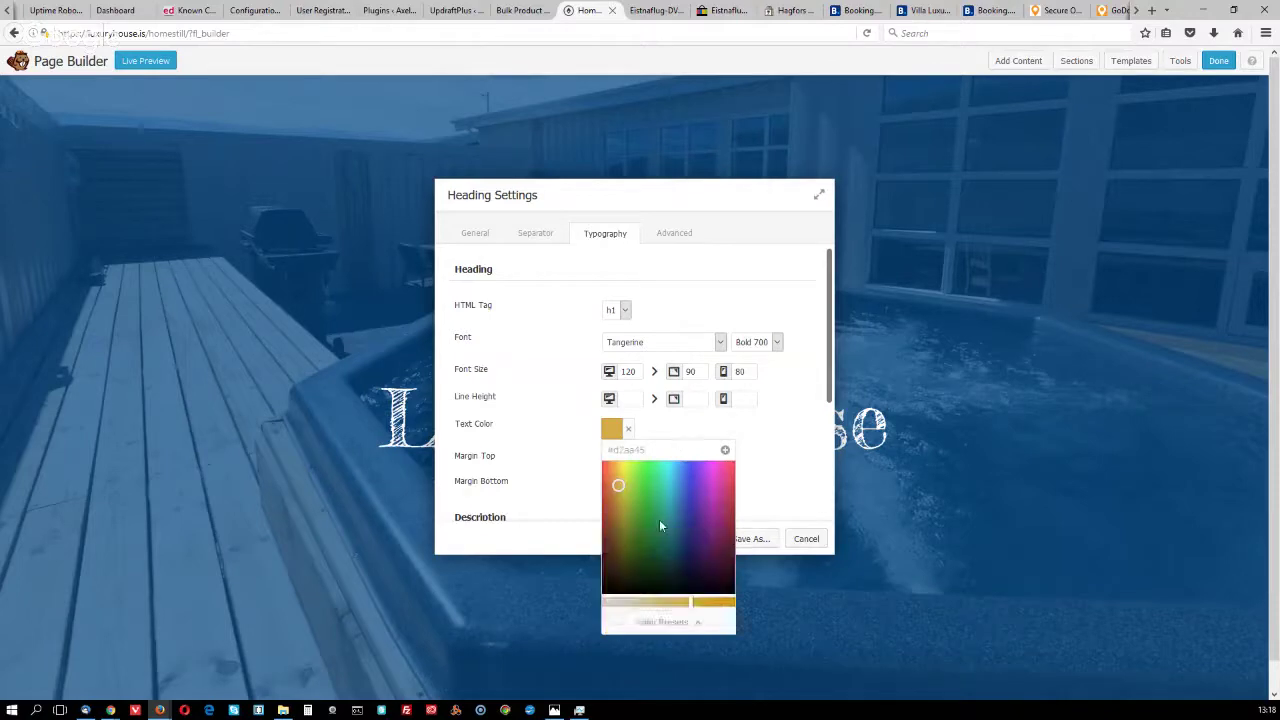
click(668, 624)
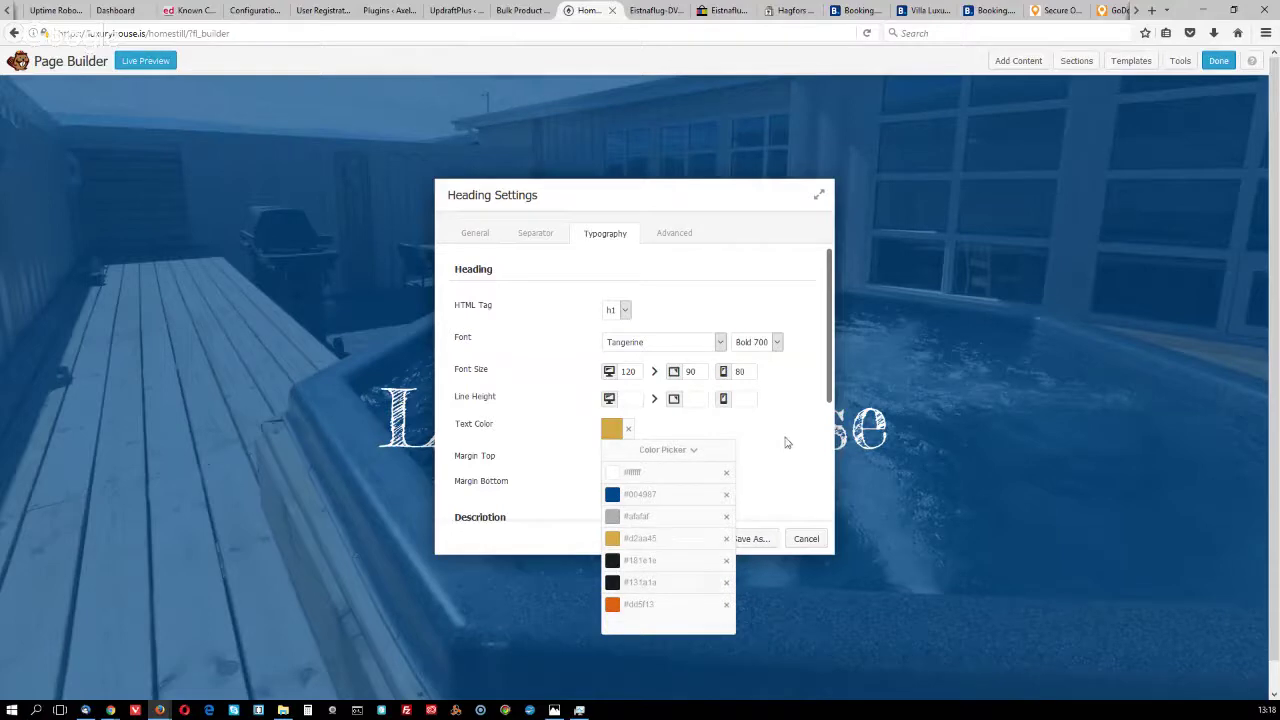
click(794, 442)
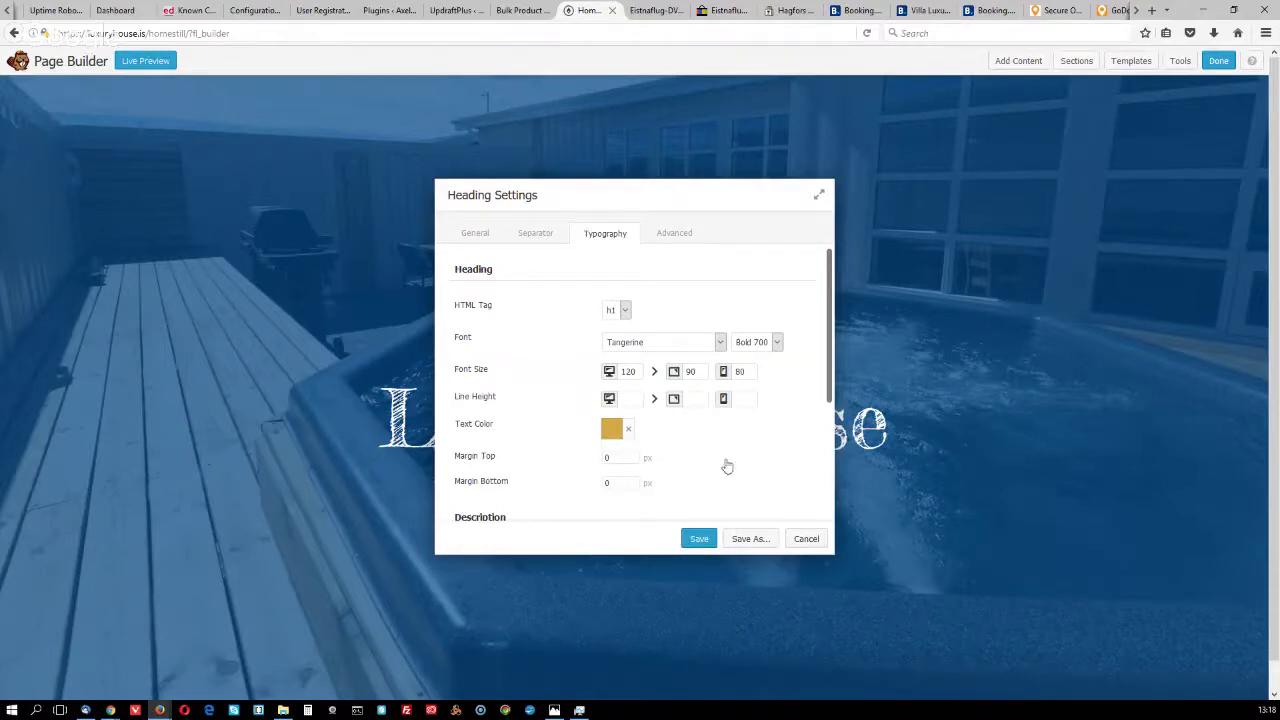
Examine the font choices and HTML tag options for the heading, and close its settings without saving
click(720, 344)
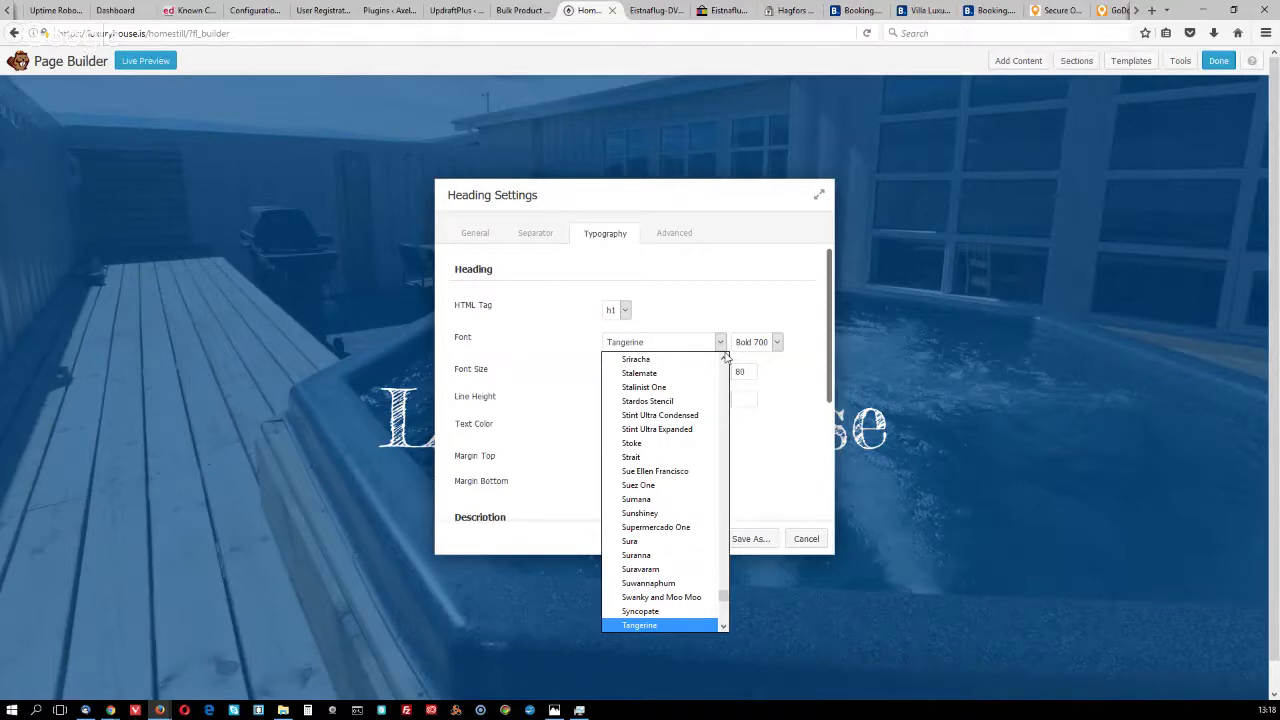
click(709, 304)
click(625, 311)
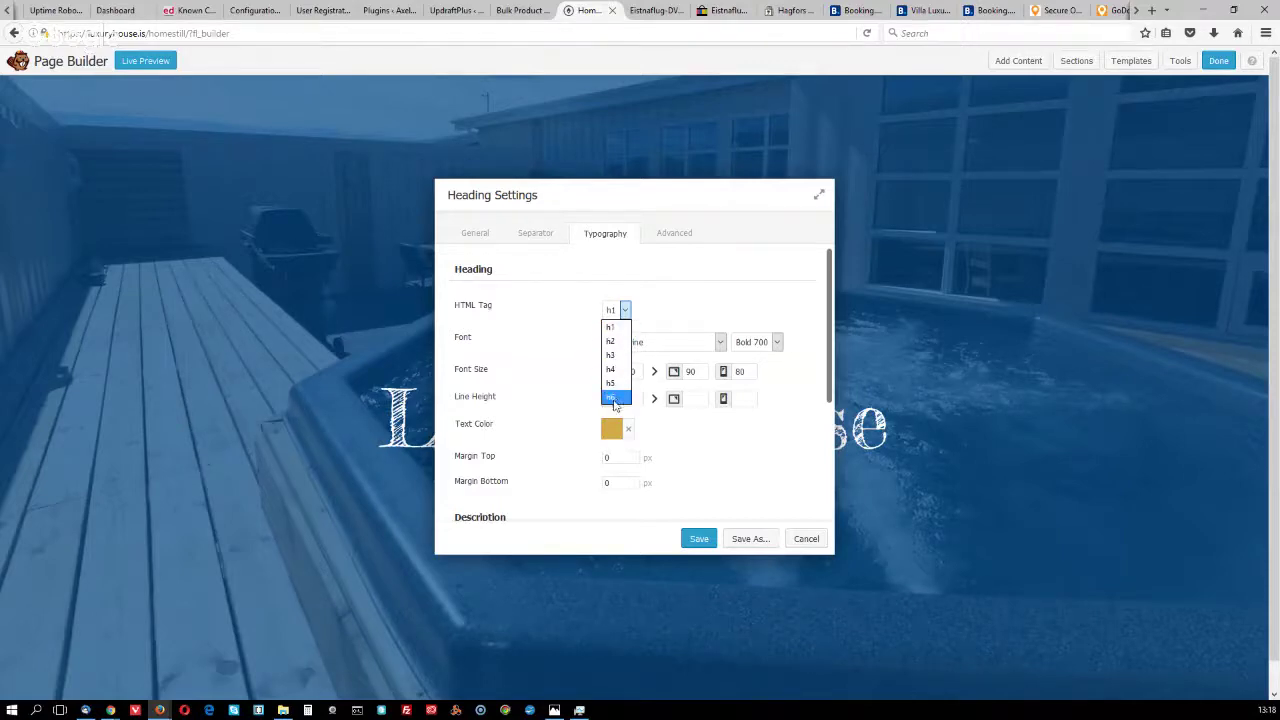
click(703, 300)
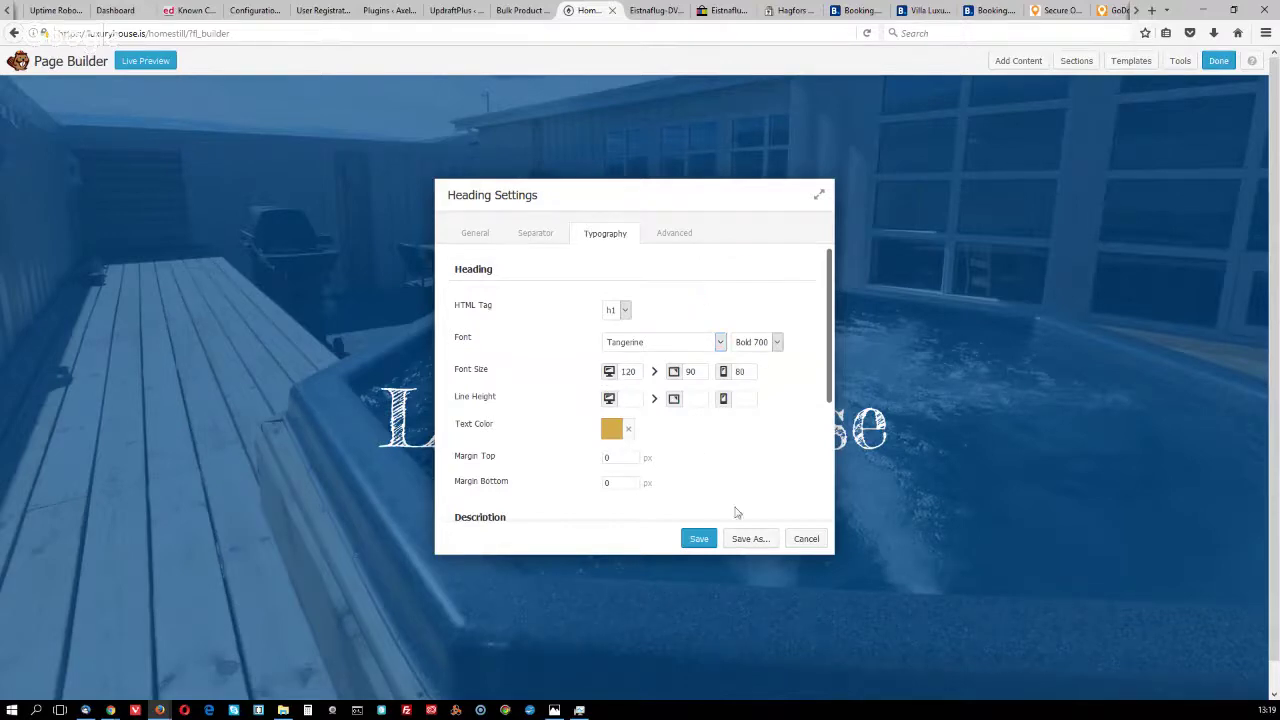
click(808, 539)
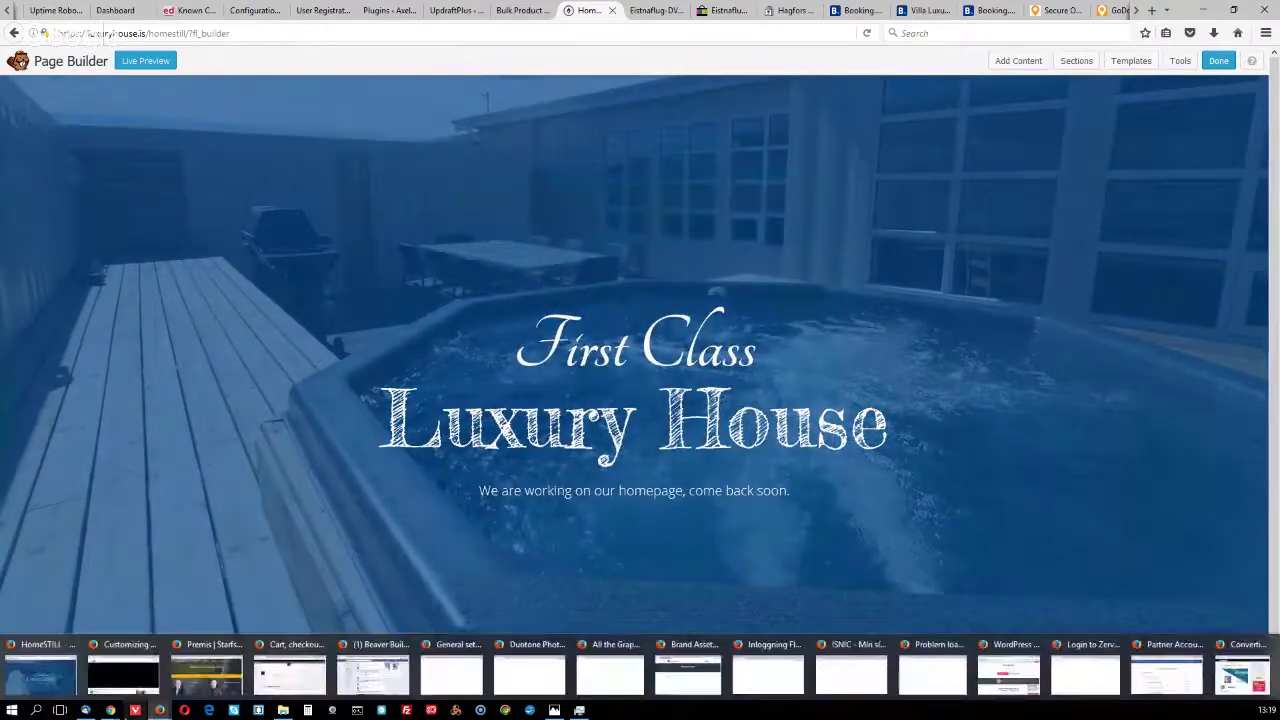
Switch to the Photos app and display the bbCoverYT.png cover image
mouse_move(110, 710)
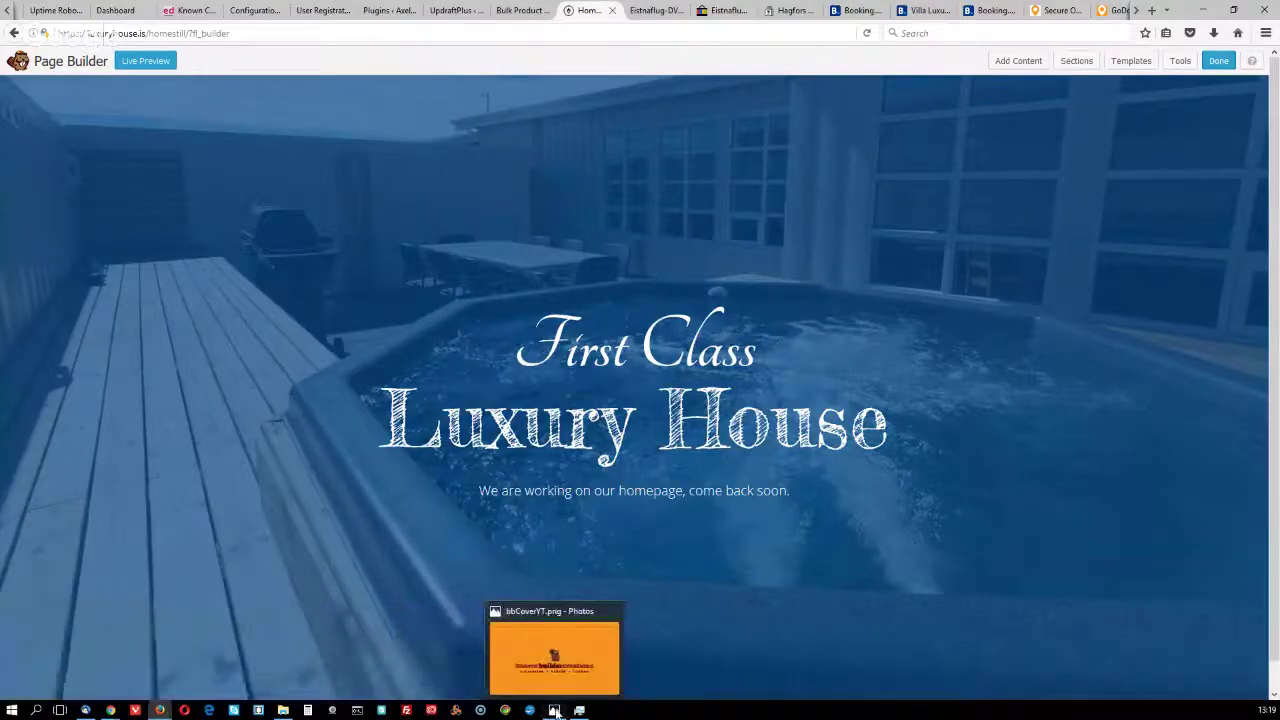
click(556, 658)
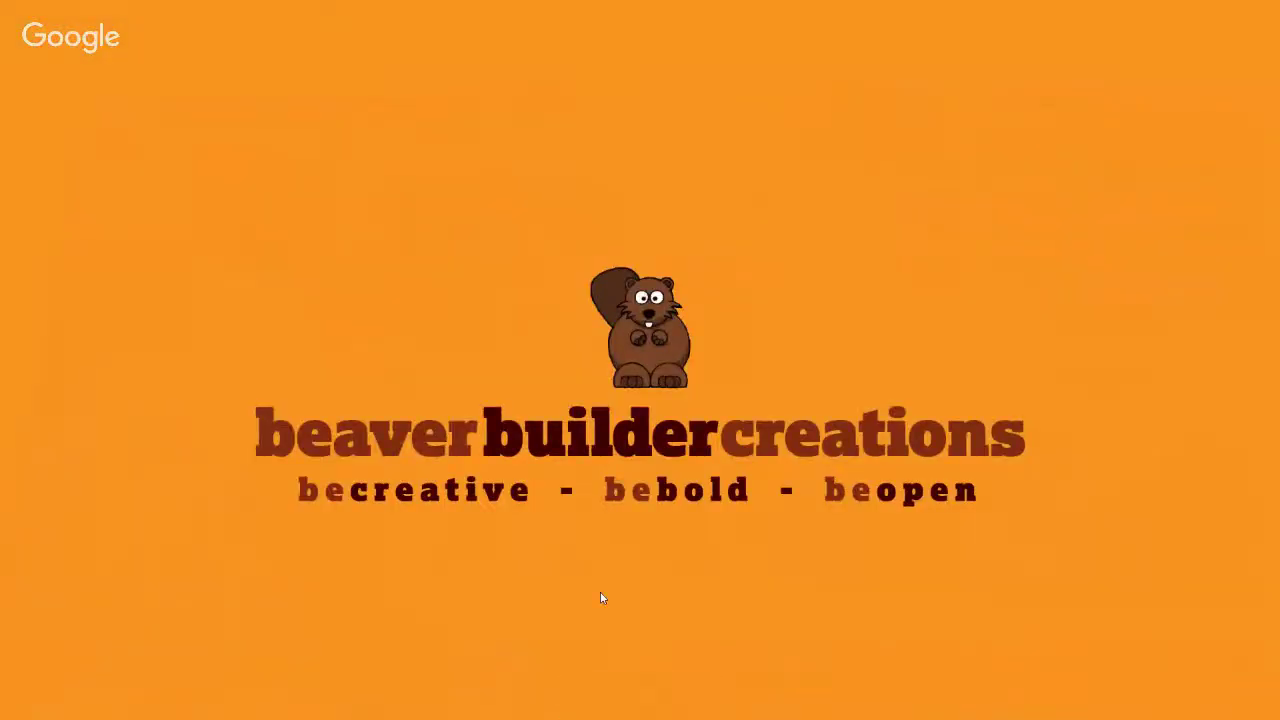
mouse_move(694, 620)
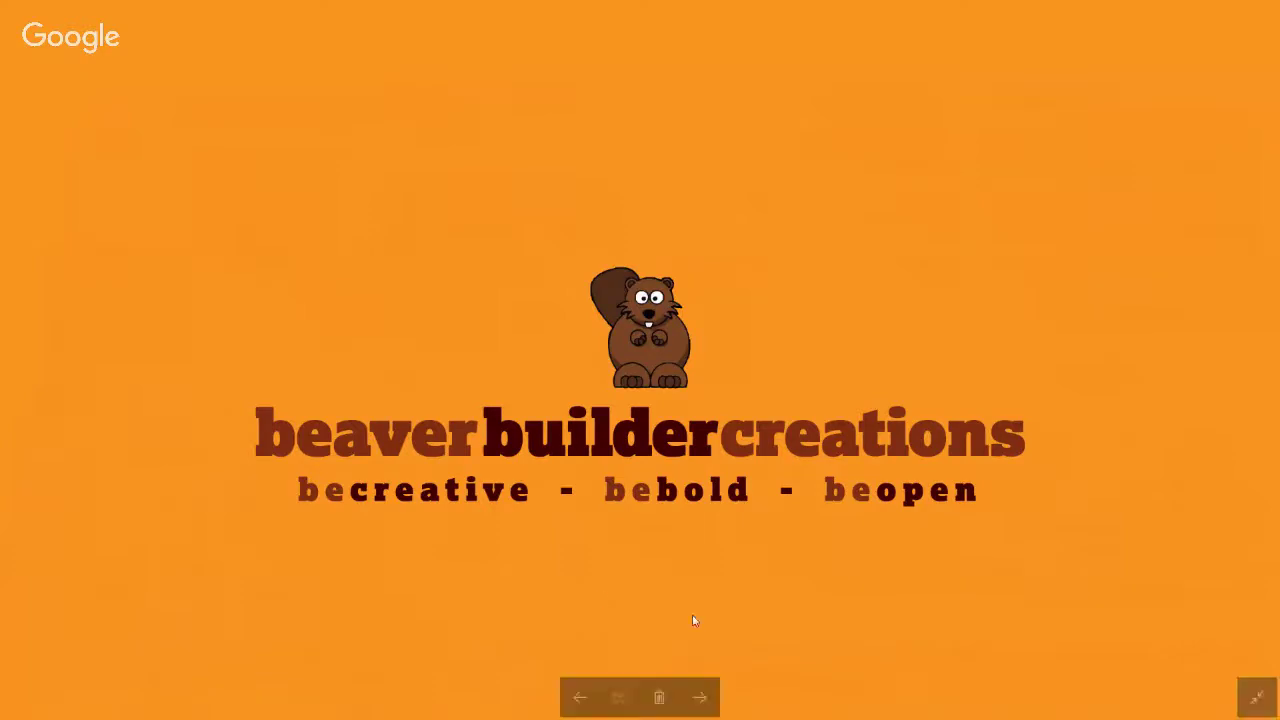